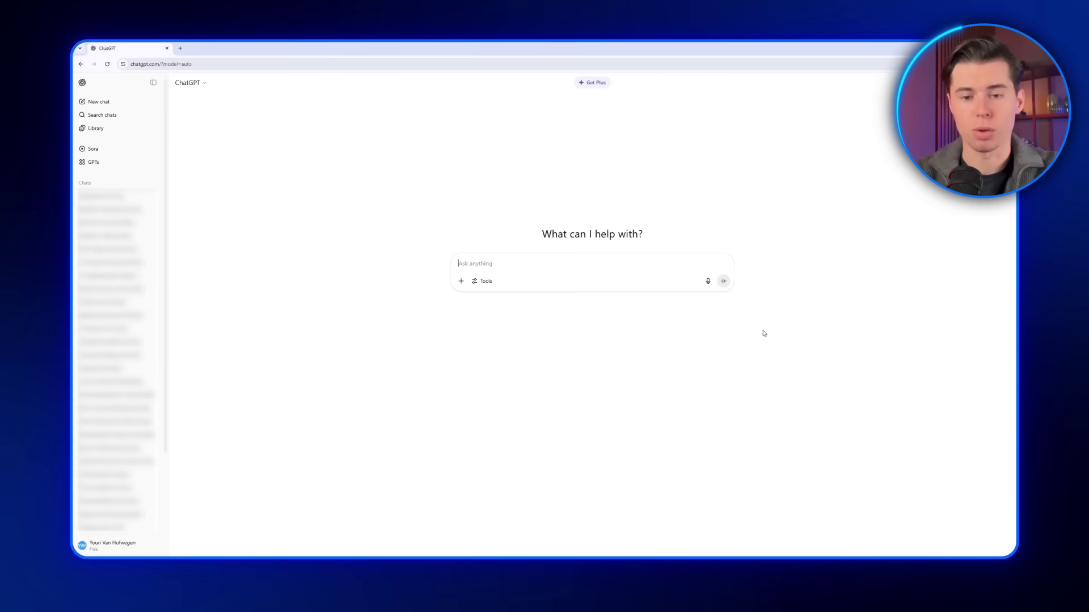
# Step: Paste the scriptwriter prompt and replace its movie-idea placeholder with the seven-year banana-man documentary idea
pyautogui.hotkey('ctrl', 'v')
pyautogui.scroll(-2, 711, 349)
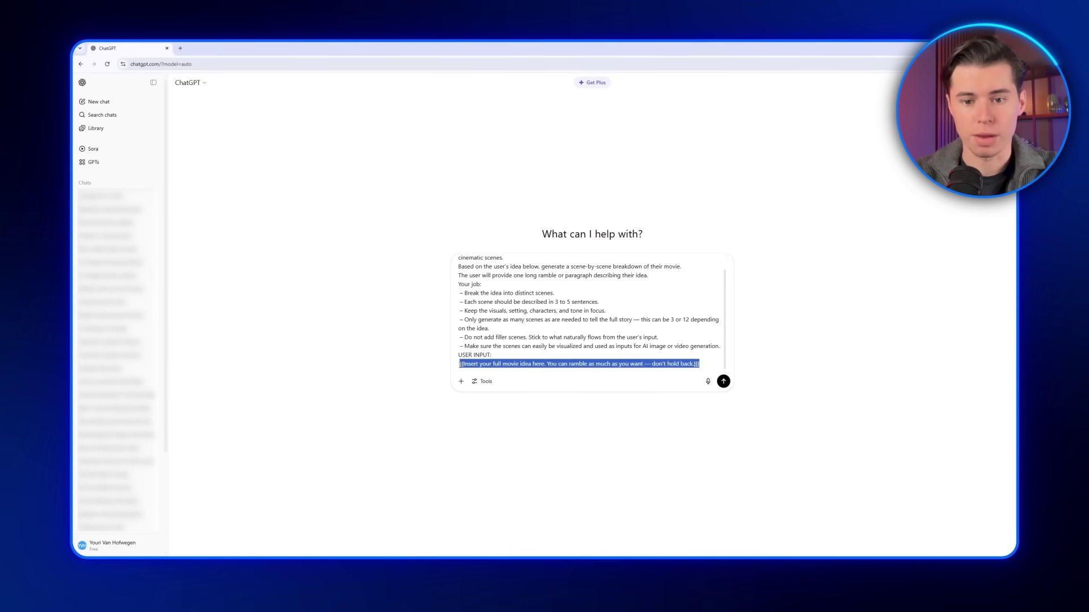
pyautogui.click(700, 363)
pyautogui.moveTo(491, 355); pyautogui.dragTo(479, 355)
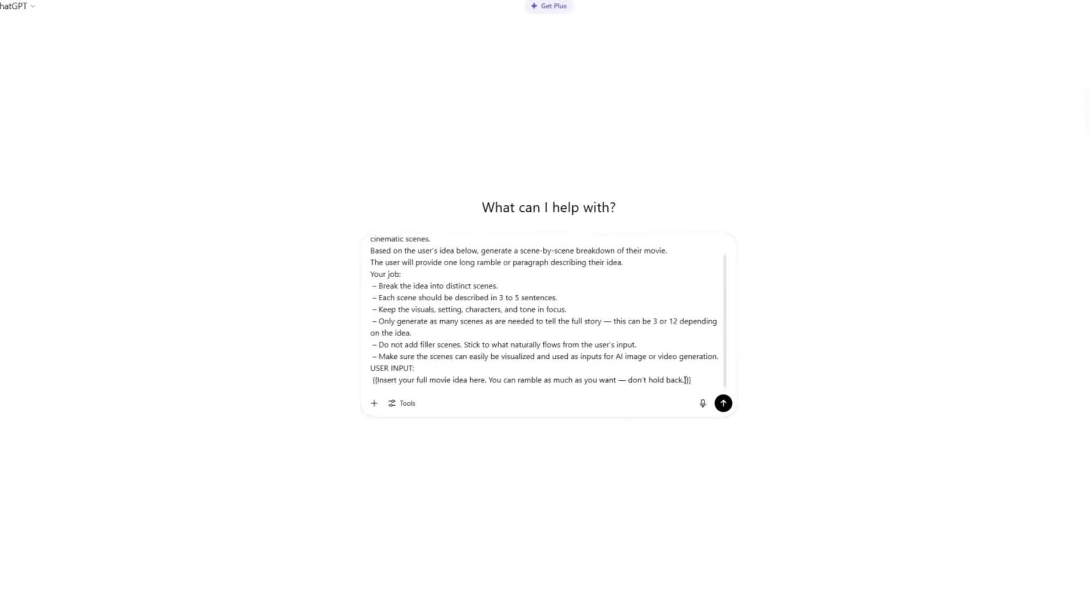
pyautogui.moveTo(694, 364); pyautogui.dragTo(465, 366)
pyautogui.write('A l')
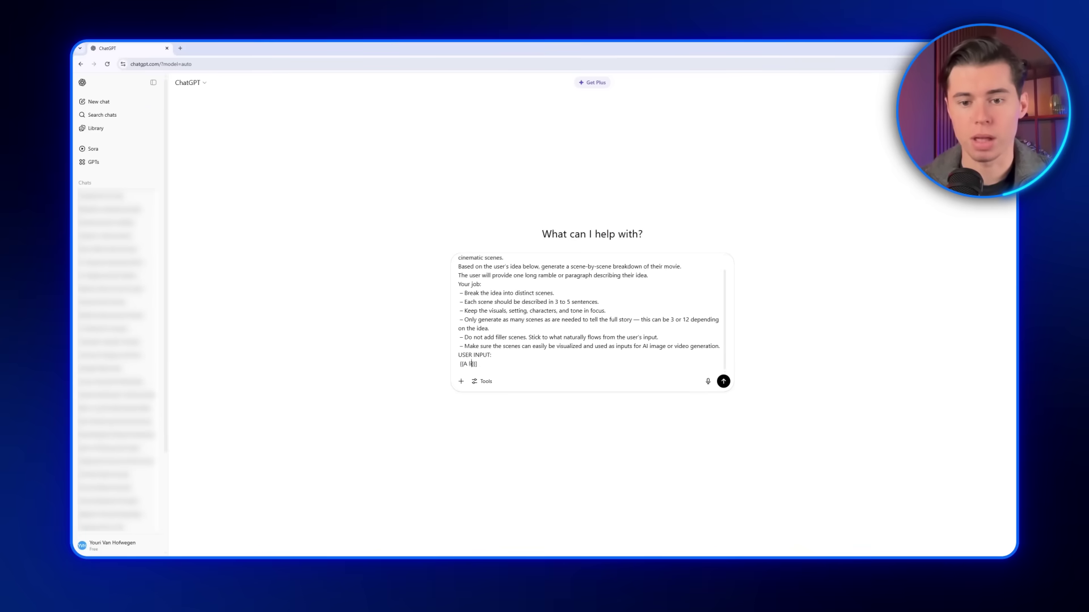
pyautogui.write("ighthearted documentary about a man who claims he's lived off nothing but ban")
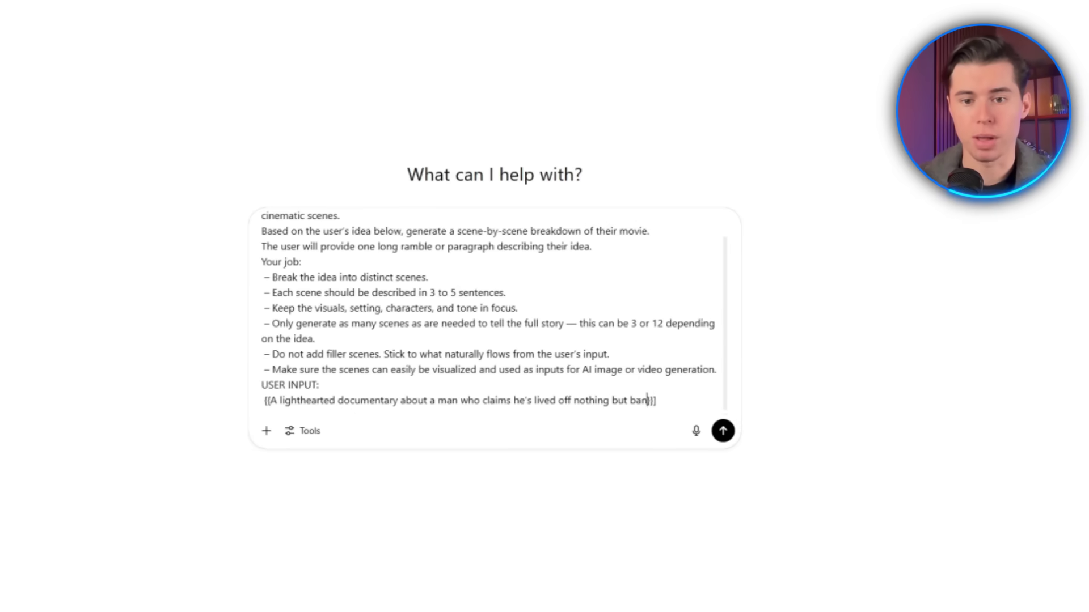
pyautogui.write("seven years. He's a bit odd, b")
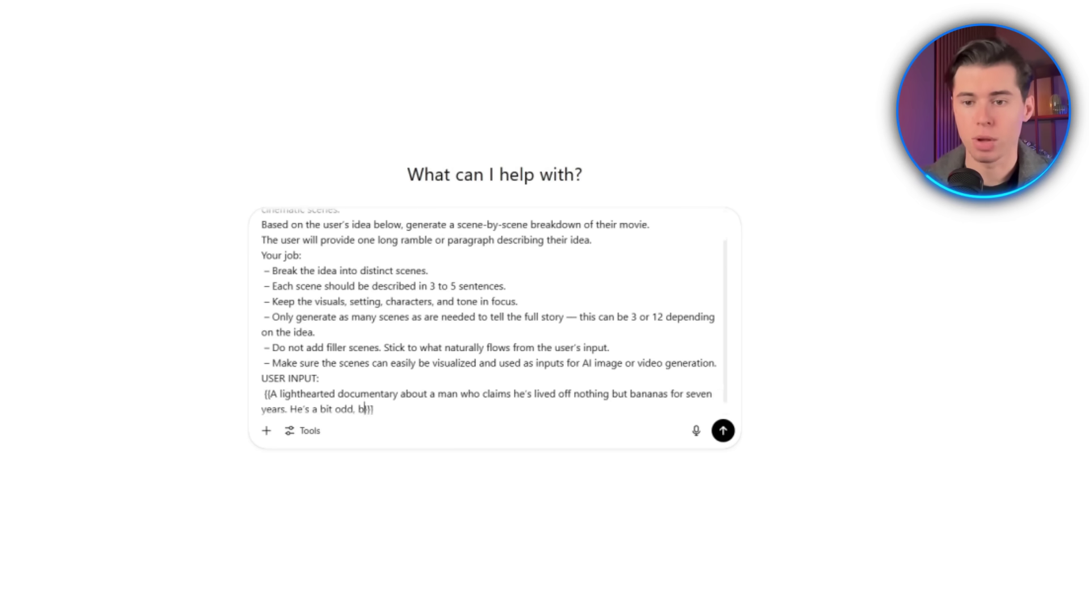
pyautogui.write(' legend.')
pyautogui.hotkey('shift', 'Return')
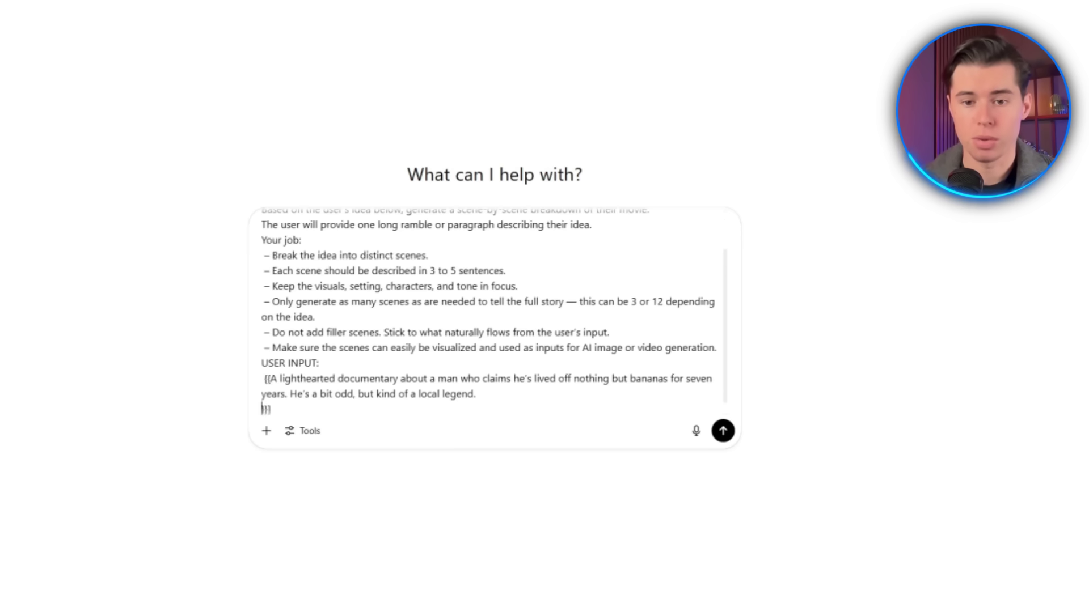
pyautogui.press('BackSpace')
# Step: Send the banana-man movie idea to get a five-scene breakdown
pyautogui.click(723, 431)
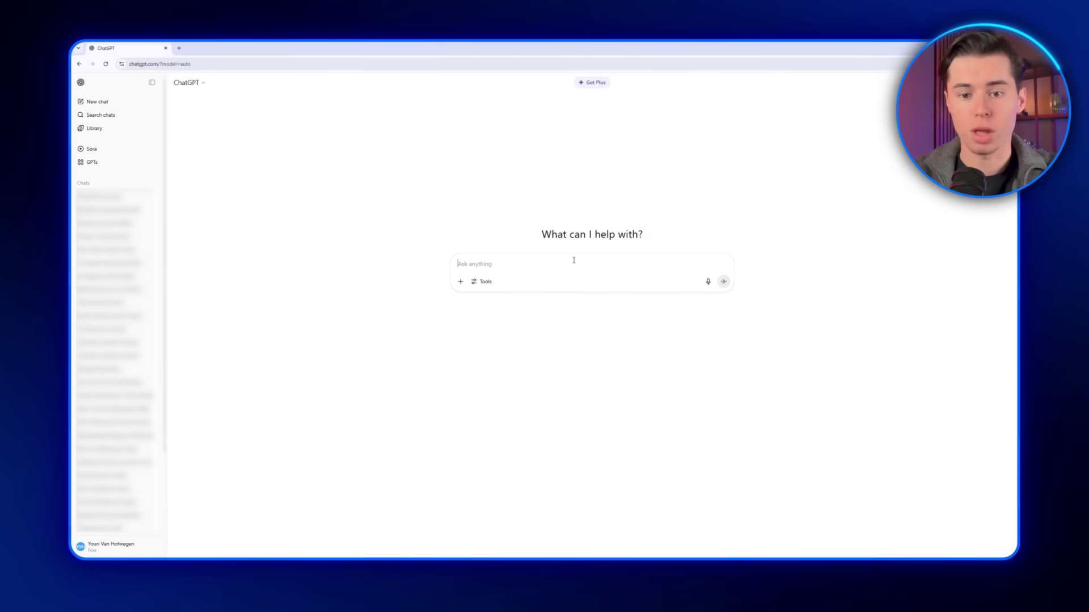
# Step: Paste the image-prompt engineer template and fill its placeholder with the Scene 1 description
pyautogui.write("[You are a world-class prompt engineer. Your task is to turn the user's scene description into a highly detailed image prompt for an AI image generator. The goal is to generate the perfect cinematic starting frame for that scene. The prompt should describe:  – The main character(s) (appearance, emotion, pose, outfit)  – The environment (location, mood, time of day, objects around them)  – The composition (what's visible in the image, what's in the background)  – The lighting and atmosphere (natural light, shadows, tone) The style should be cinematic, photorealistic, and grounded in reality. Do not include any surreal, abstract, or cartoon elements. End your output with a concise image prompt that can be copied directly into an AI image generation tool. USER INPUT:")
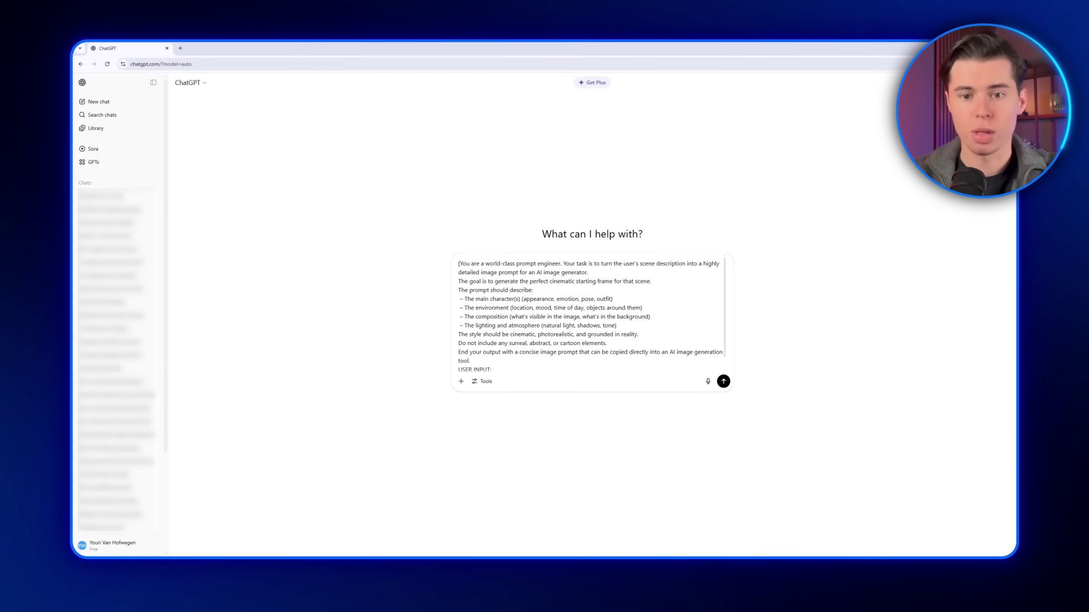
pyautogui.scroll(-1, 590, 313)
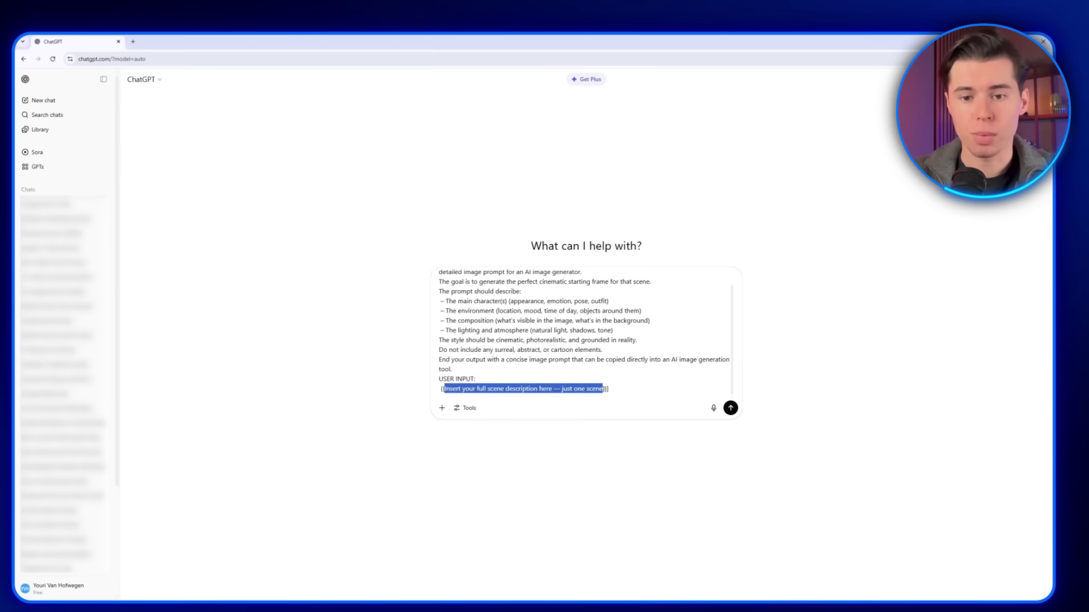
pyautogui.write('Meet Erik, the Banana Guy  In a small sunny town, we\'re introduced to Erik — mid-40s, cheerful, a little odd — standing in front of his house wearing a banana-patterned shirt. He smiles at the camera while peeling a banana, mid-bite, as he says, "Been doing this for 7 years now." His backyard is filled with crates stacked high with bananas. The camera pans across photo frames inside his house — all banana-themed.')
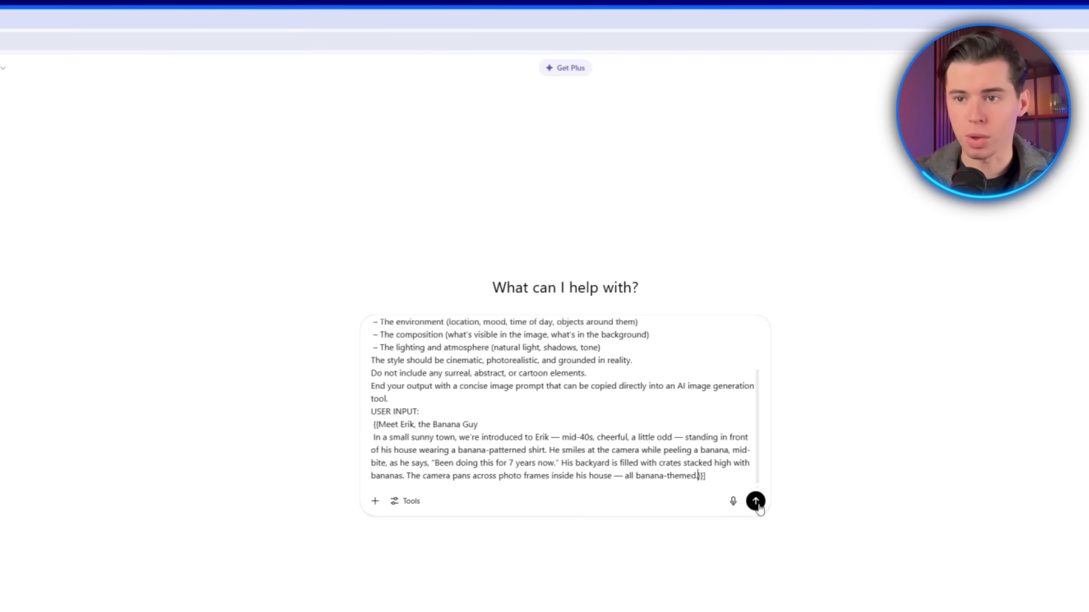
# Step: Send the Scene 1 request and review the generated cinematic image prompt
pyautogui.click(730, 408)
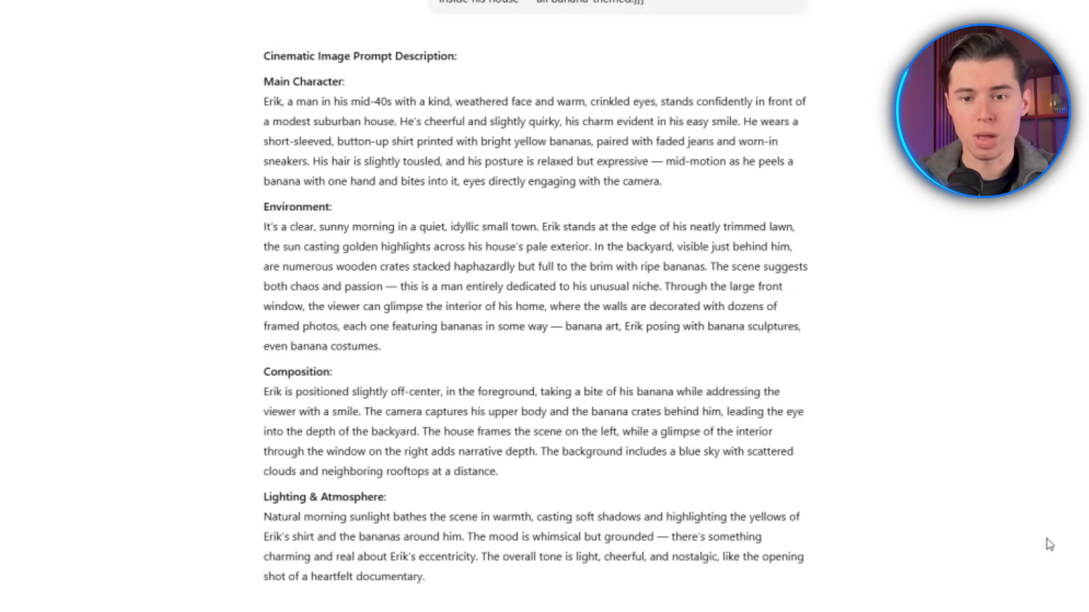
pyautogui.scroll(-1, 1051, 295)
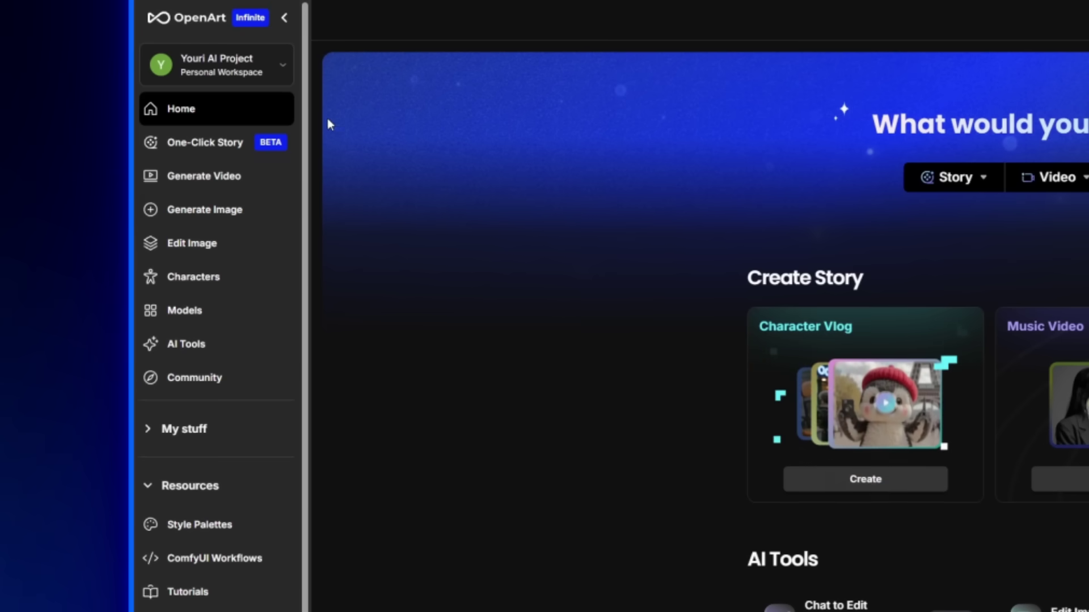
# Step: Go to Generate Image and show the Custom Settings style presets
pyautogui.click(202, 211)
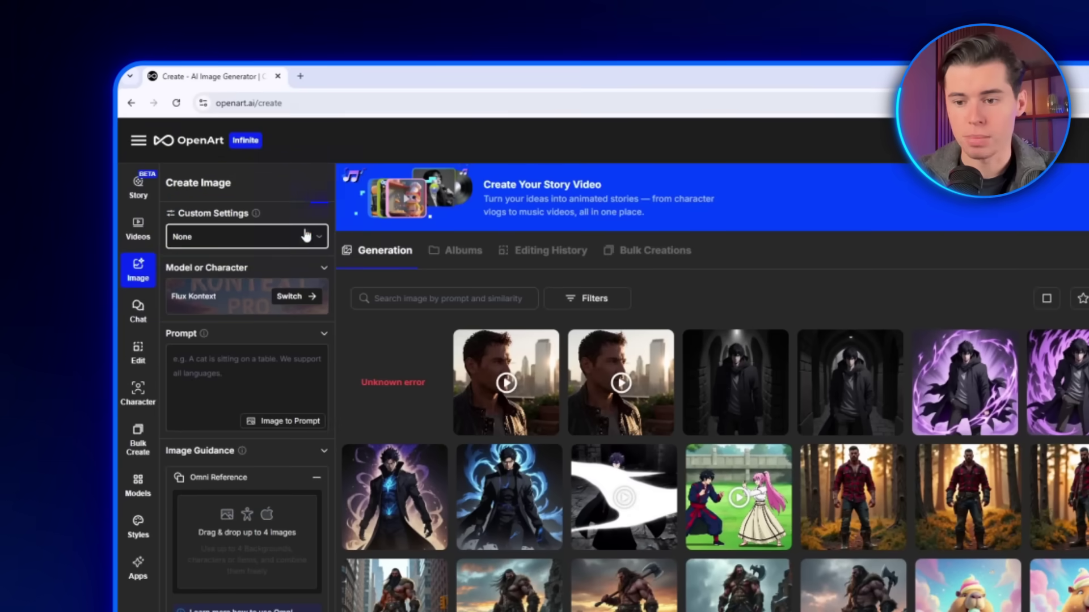
pyautogui.click(191, 142)
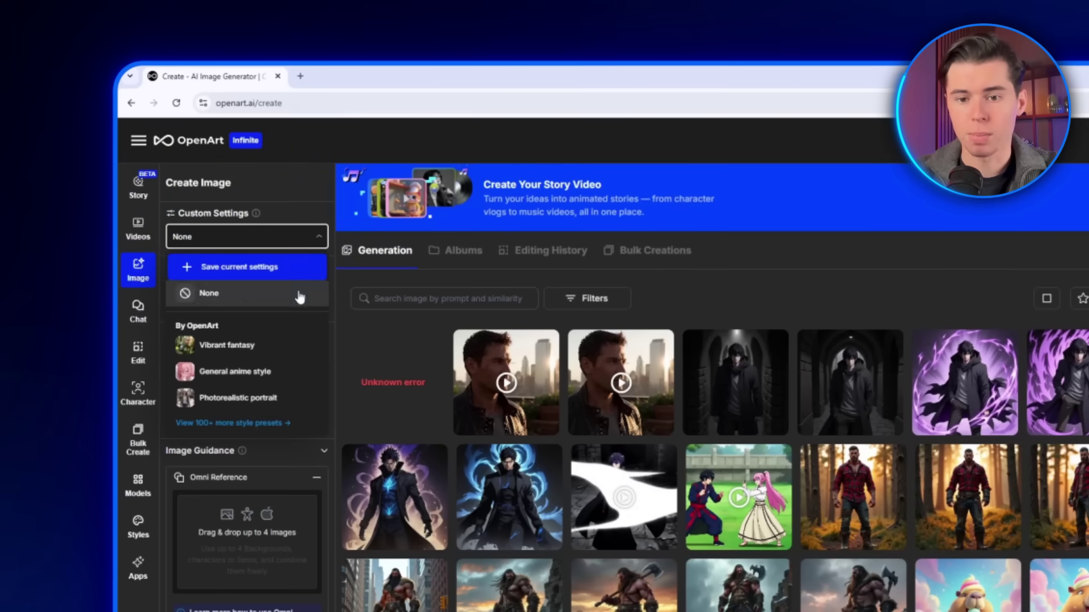
pyautogui.click(223, 423)
pyautogui.scroll(-5, 588, 317)
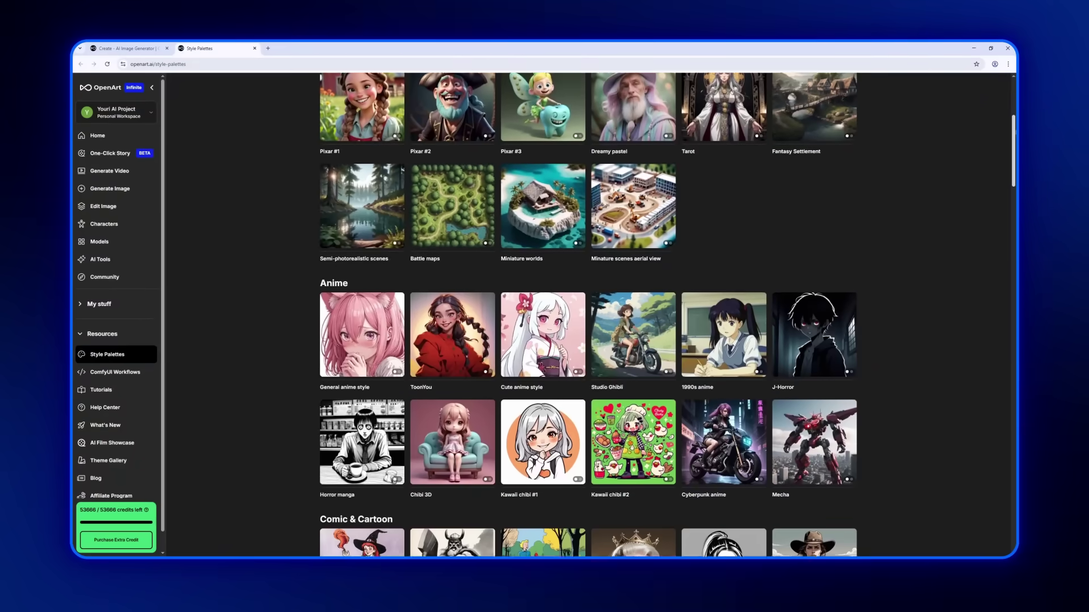
pyautogui.scroll(-10, 588, 315)
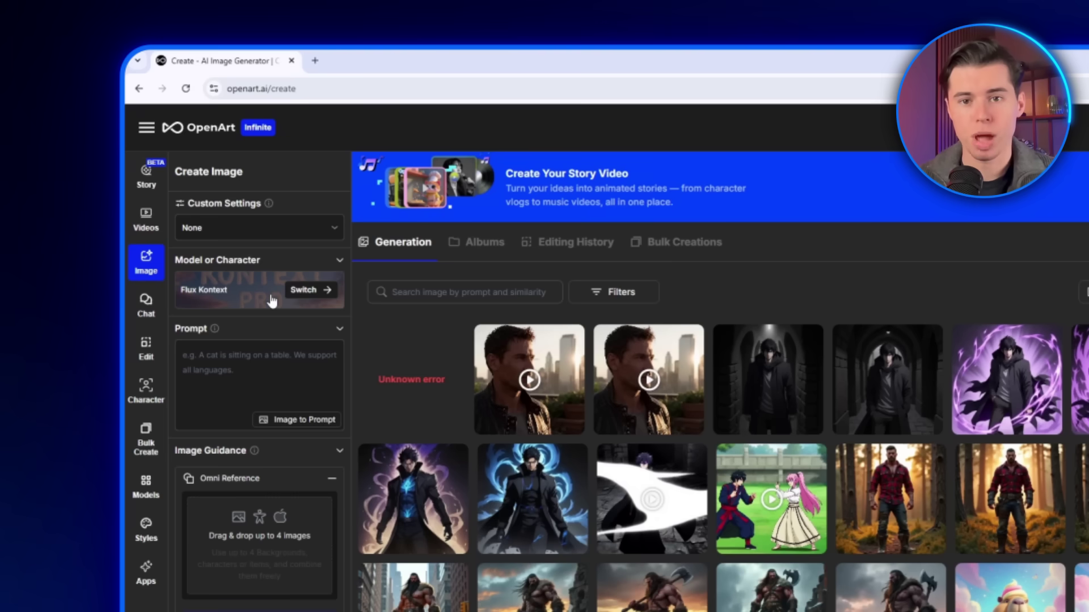
# Step: Open the model picker and browse the public models, returning to Flux Kontext at the top
pyautogui.click(311, 290)
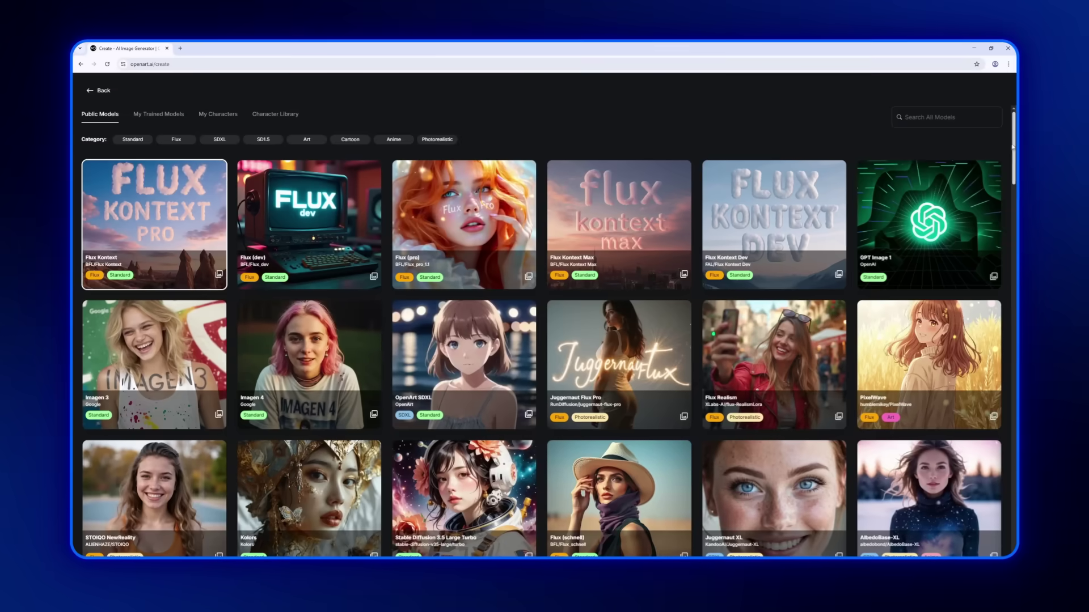
pyautogui.scroll(-2, 1014, 163)
pyautogui.moveTo(1014, 164); pyautogui.dragTo(1014, 176)
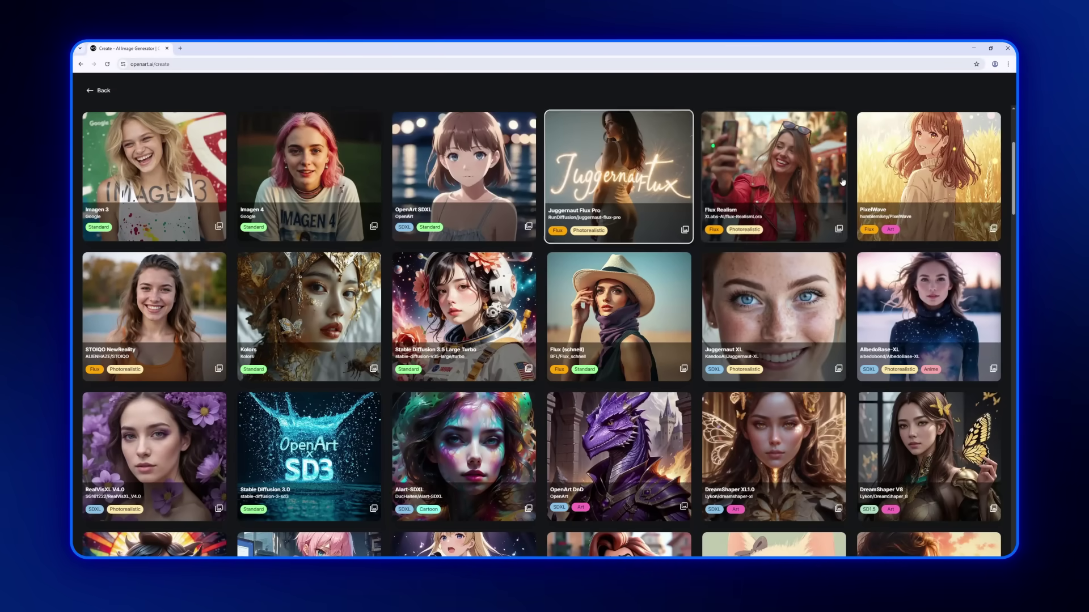
pyautogui.scroll(-5, 588, 356)
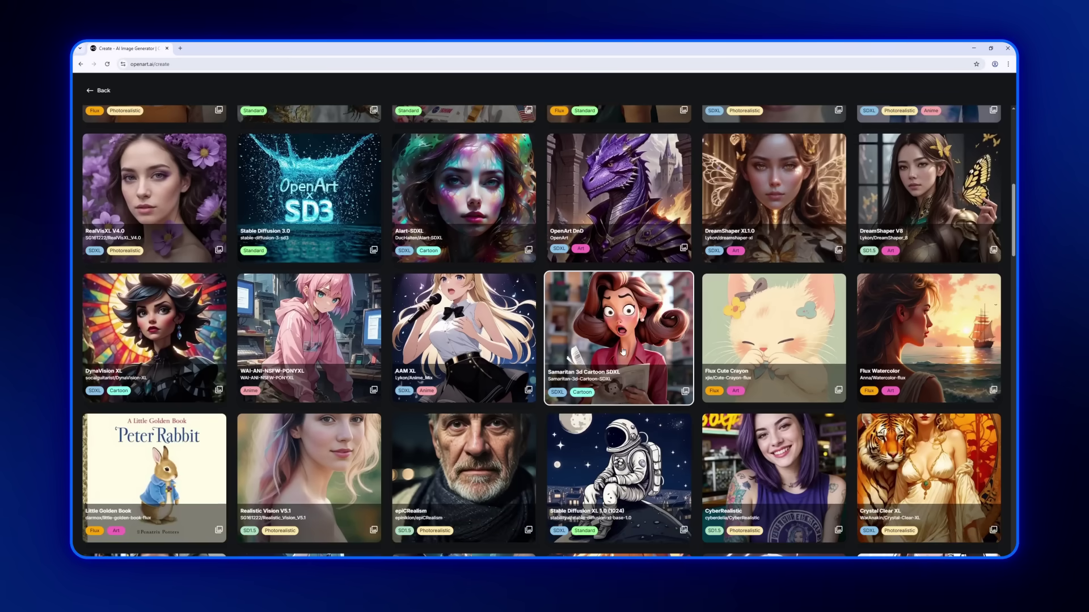
pyautogui.moveTo(1013, 226); pyautogui.dragTo(1009, 471)
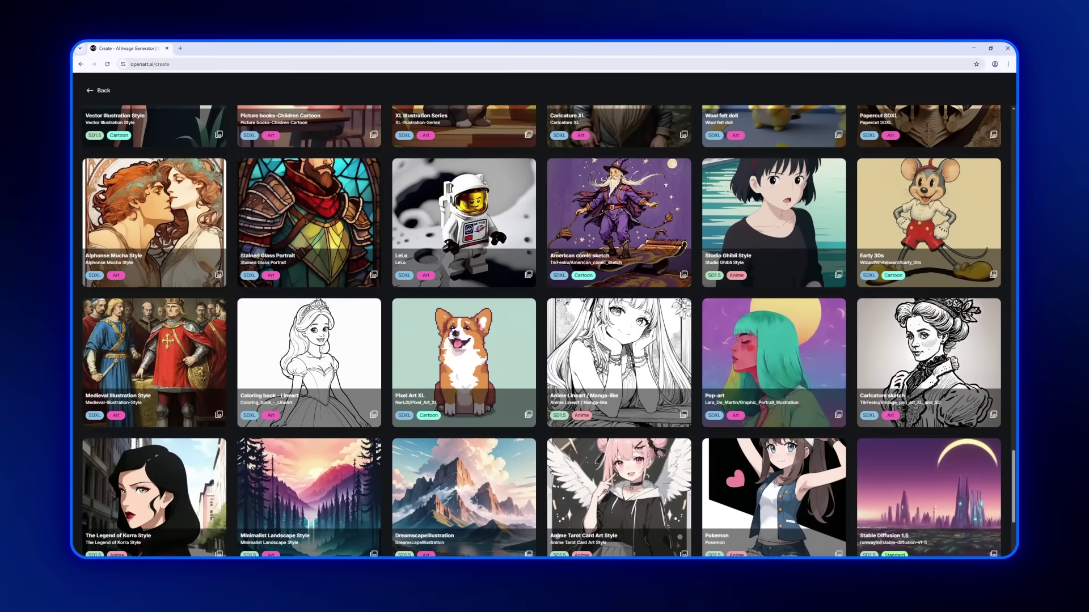
pyautogui.scroll(20, 463, 329)
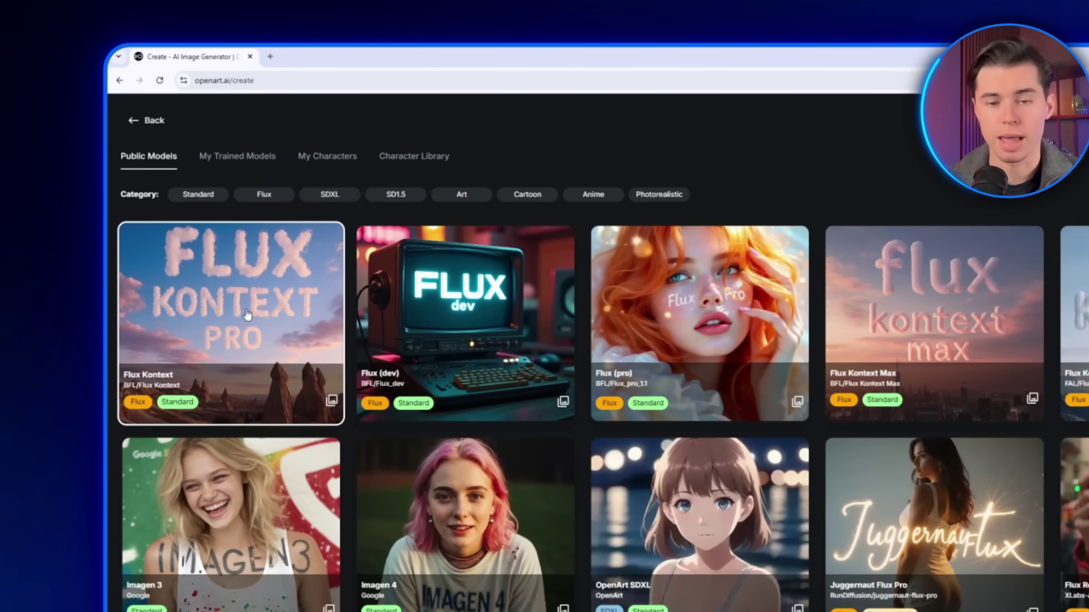
# Step: Choose Flux Kontext, paste the banana-man scene prompt, enable Auto Enhance and open Size options
pyautogui.click(253, 321)
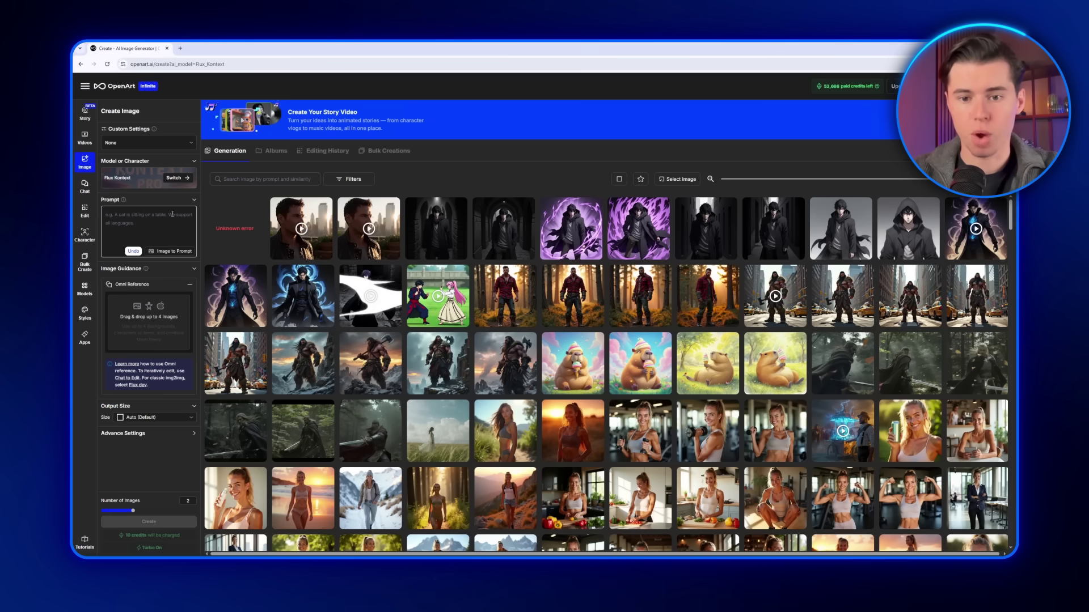
pyautogui.write('A cheerful man in his mid-40s stands in front of a small suburban house on a sunny morning, wearing a banana-patterned shirt and faded jeans. He smiles warmly at the camera while mid-bite into a peeled banana, holding it in one hand. Behind him, his backyard is stacked with wooden crates filled with ripe bananas. Through the front window of his house, banana-themed photo frames are visible on the walls. The lighting is warm and natural, casting soft shadows. The scene is cinematic, photorealistic, with a quirky yet grounded tone.')
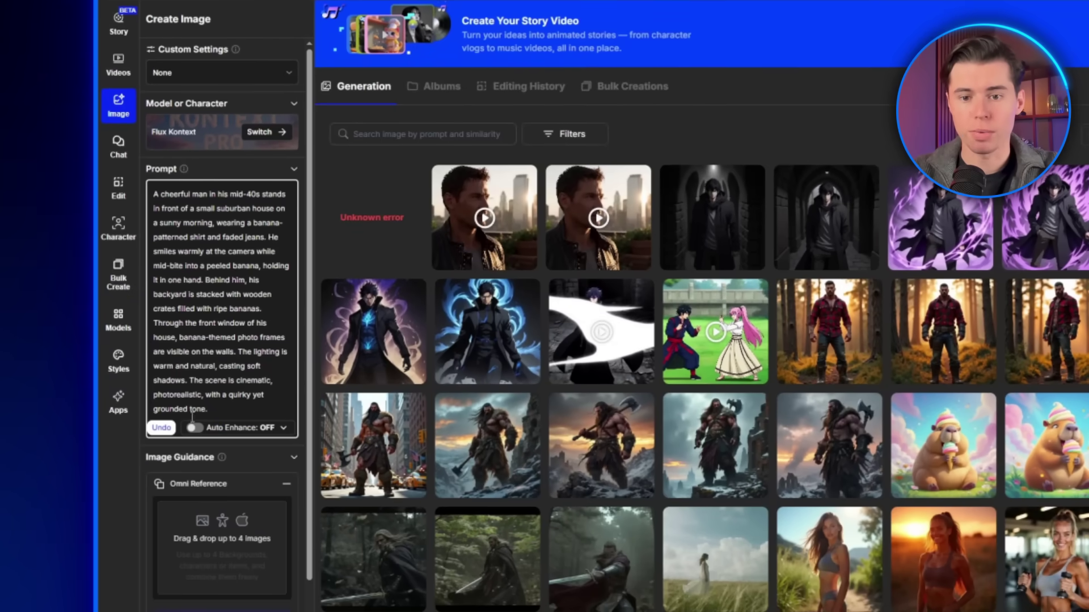
pyautogui.click(194, 428)
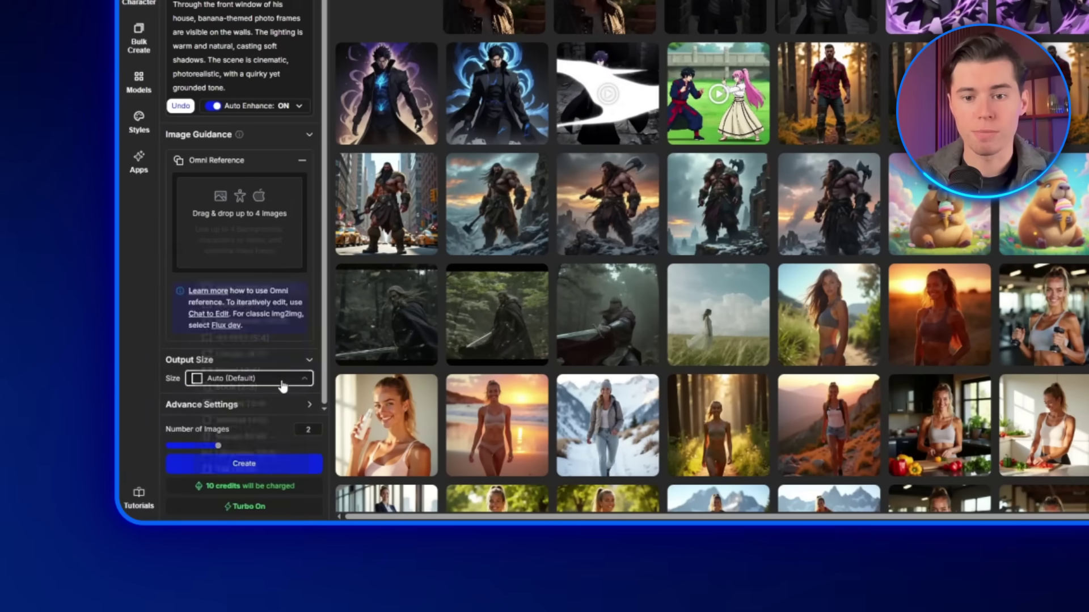
pyautogui.click(150, 470)
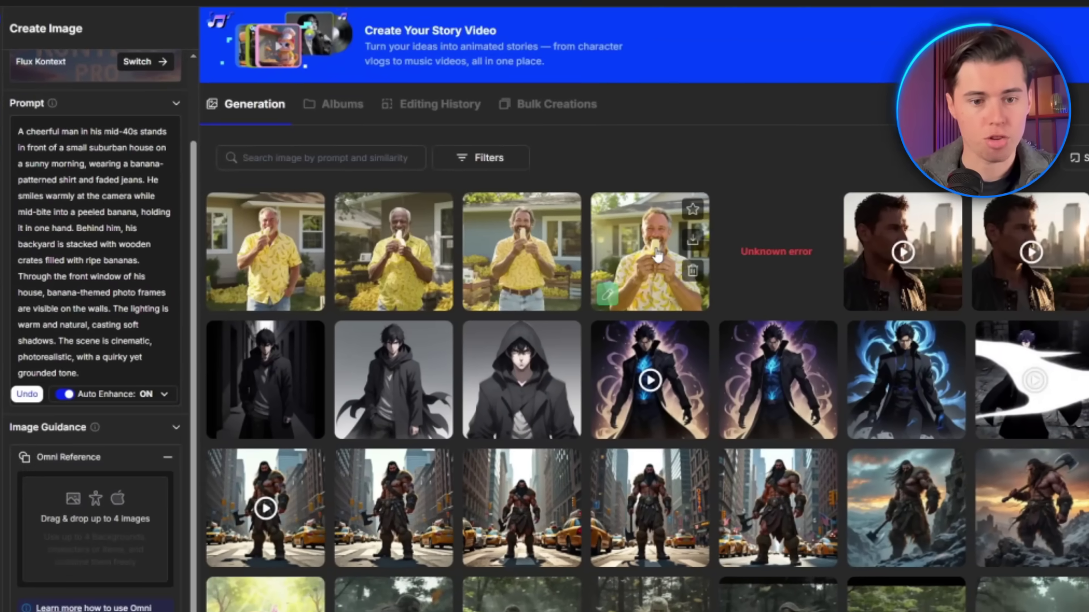
# Step: Open the fourth banana-man image in detail
pyautogui.click(590, 244)
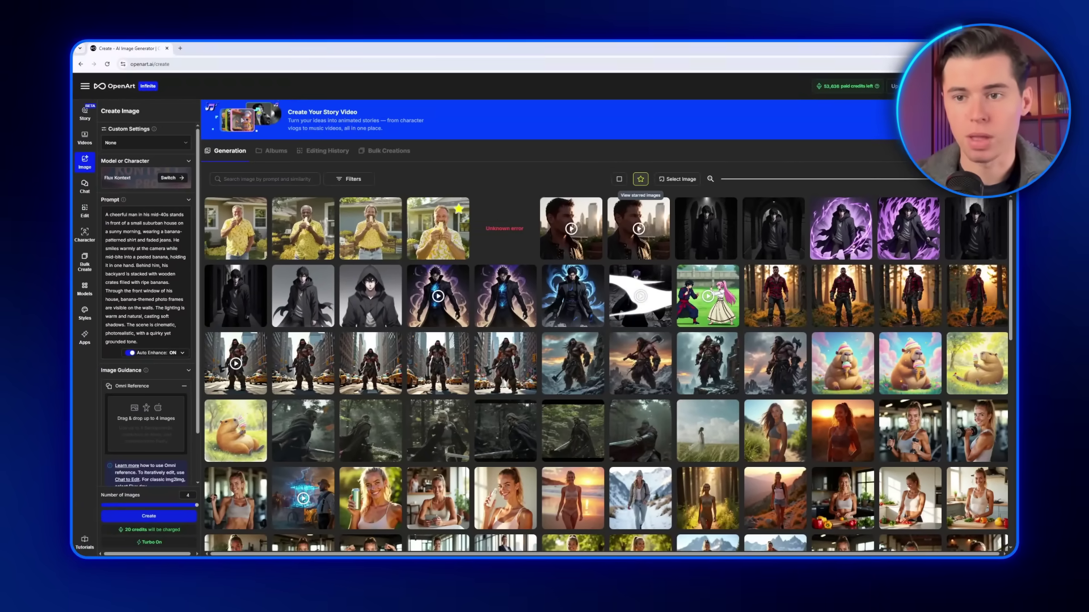
# Step: Filter the gallery to show only starred images
pyautogui.click(640, 179)
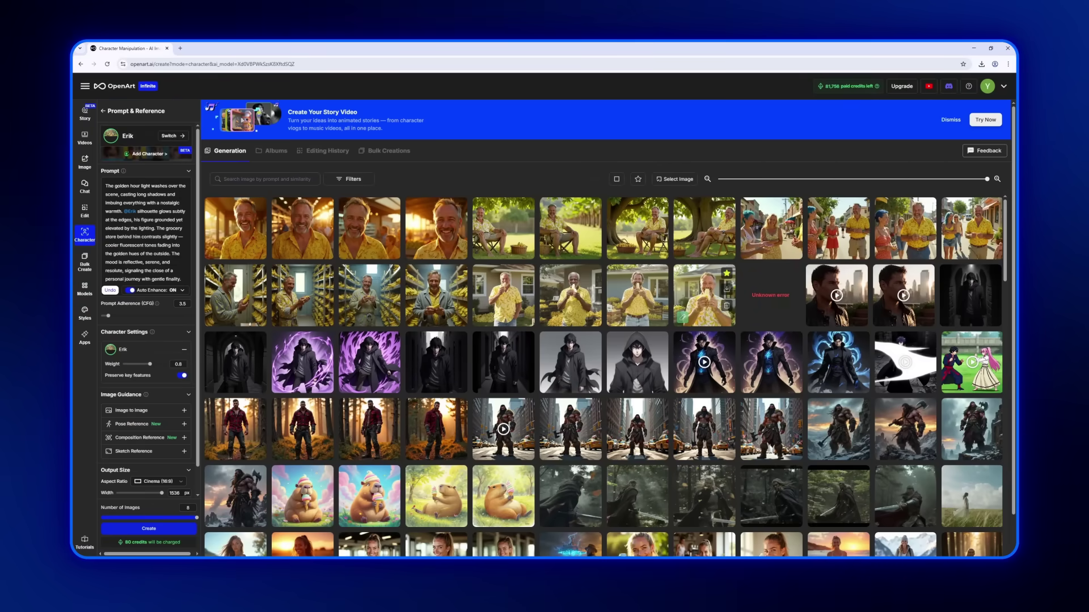
# Step: Send the banana-eating man image to Image to Video as the start frame
pyautogui.click(697, 295)
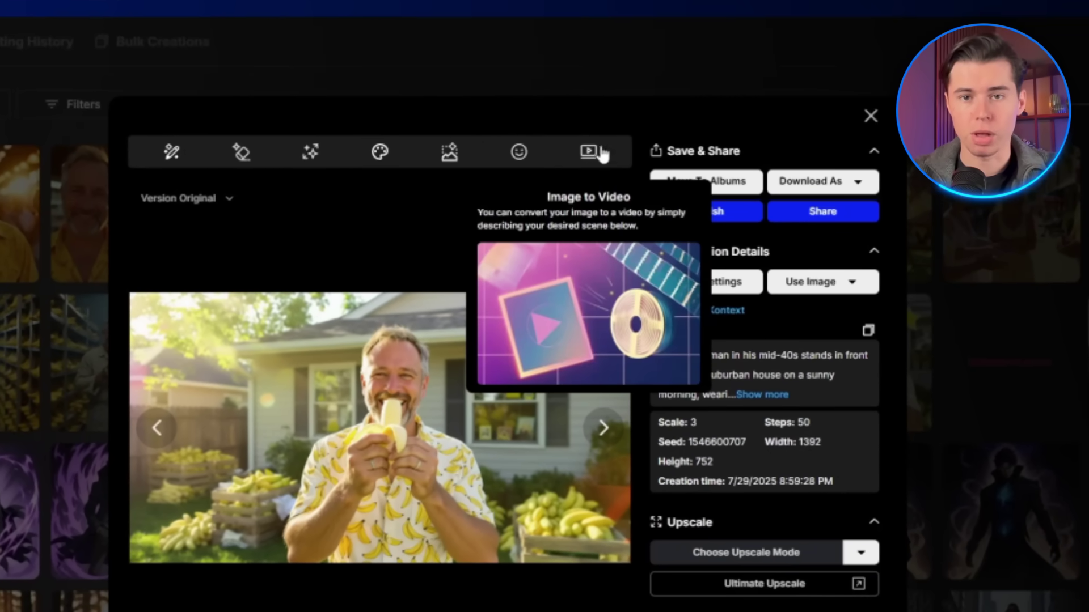
pyautogui.click(600, 152)
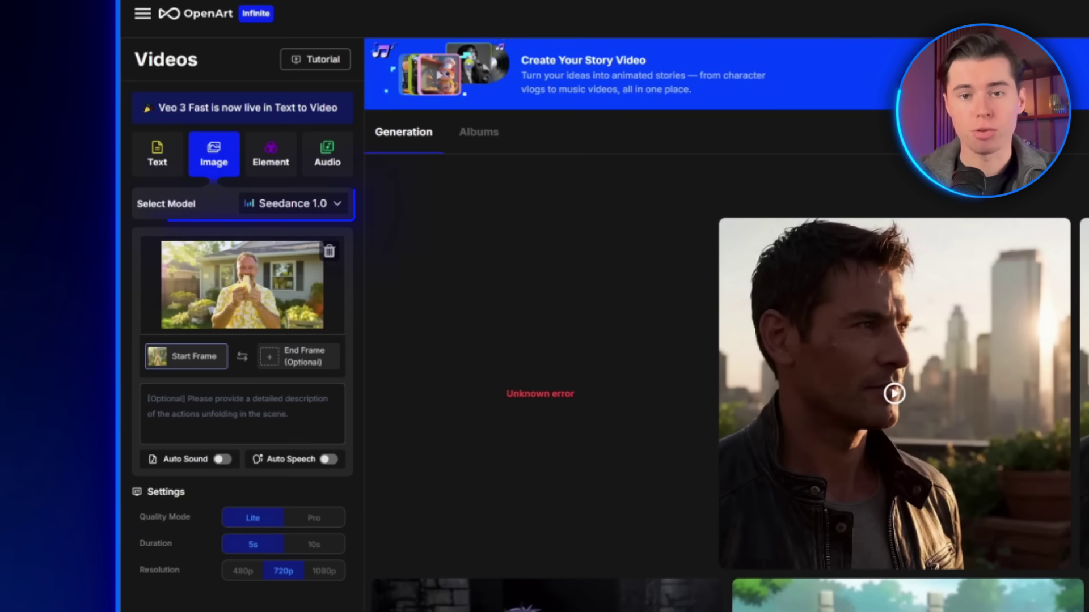
# Step: Review the video model list and close it, keeping Seedance 1.0 selected
pyautogui.click(334, 207)
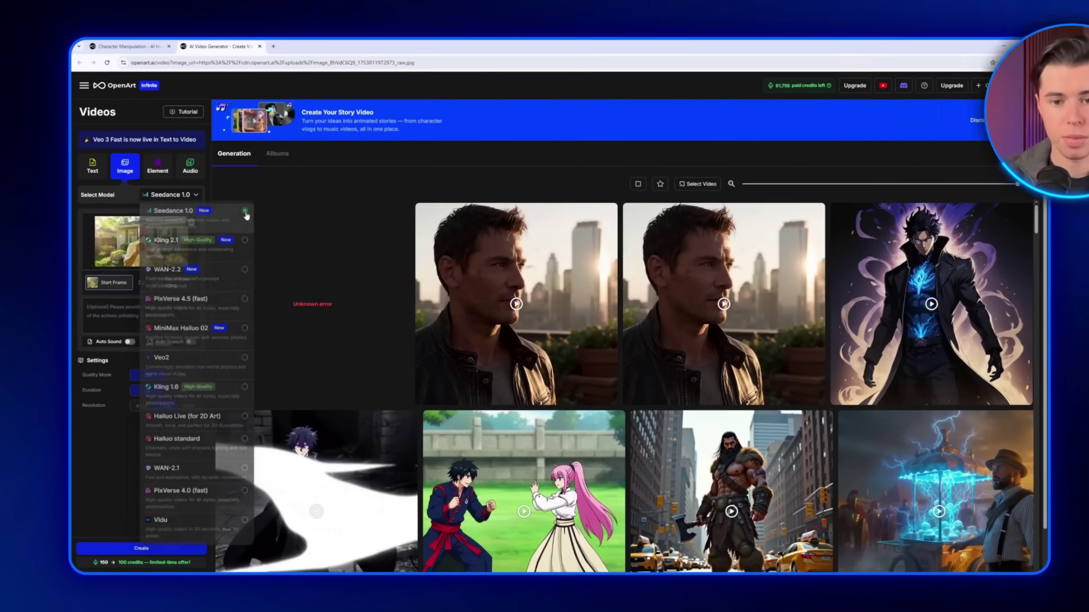
pyautogui.click(472, 256)
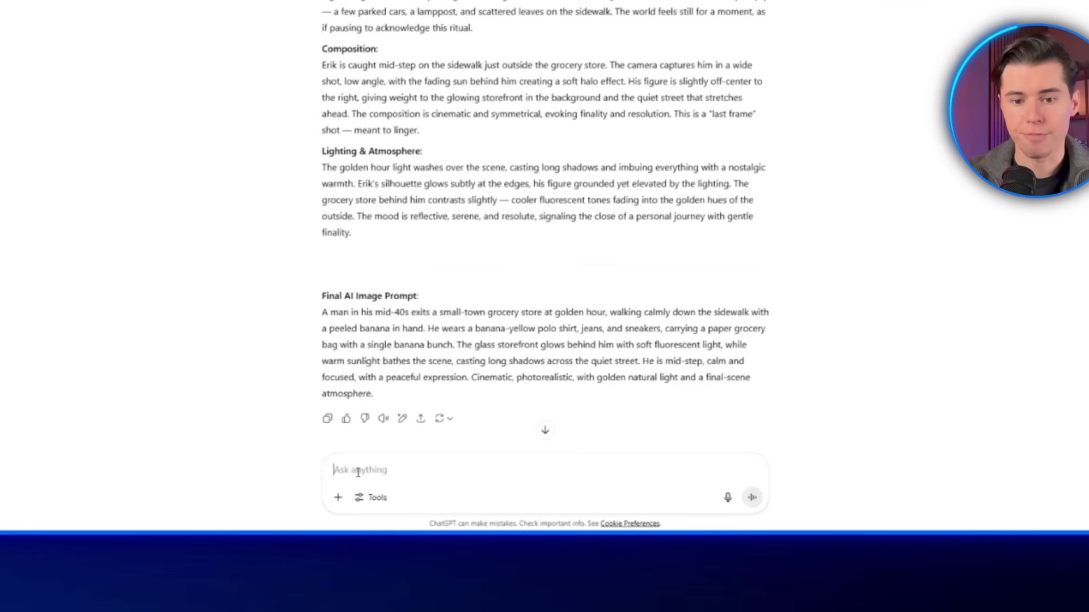
# Step: Paste the video-prompt template into ChatGPT and attach the banana-shirt man's starting image
pyautogui.click(472, 519)
pyautogui.write("[You are a world-class video prompt engineer.  Your task is to take the user's starting image and their scene description and generate a short, cinematic video prompt for an AI image-to-video model. The video should: – Begin exactly where the image left off – Use grounded, realistic motion (no camera glitches, no teleporting) – Focus on small, cinematic actions (e.g. walking, glancing, gestures, reactions) – Keep characters and environment consistent with the image – Describe about 4–6 seconds of subtle, visual storytelling Do not add dialogue or audio. Focus only on the visual motion and emotional tone. USER INPUT: 🖼 [Paste the starting image description or image context] 🎬 [Paste the scene this image belongs to]]")
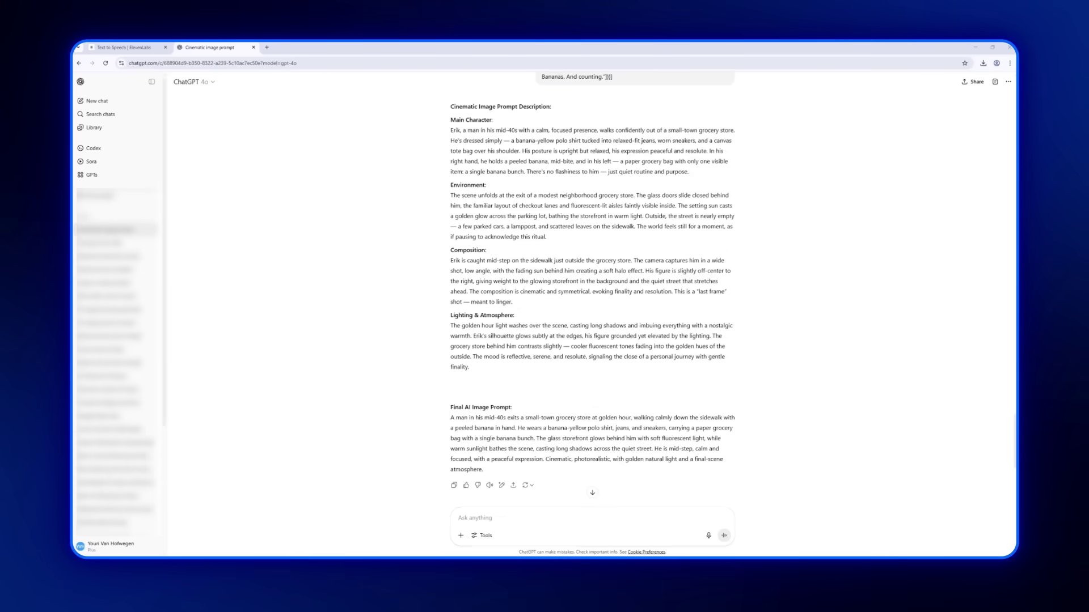
pyautogui.hotkey('ctrl', 'v')
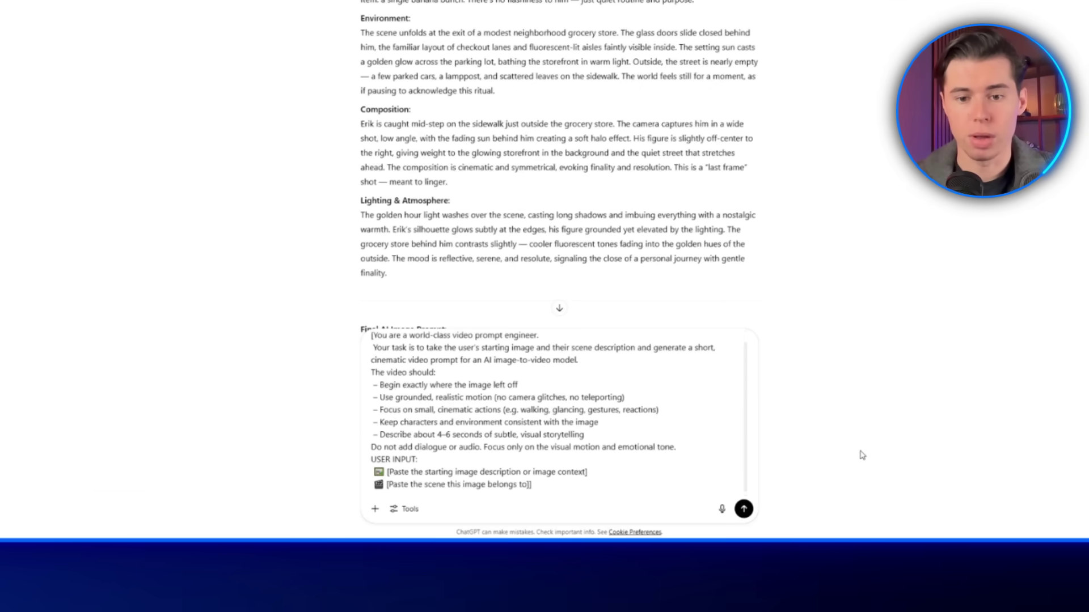
pyautogui.click(374, 508)
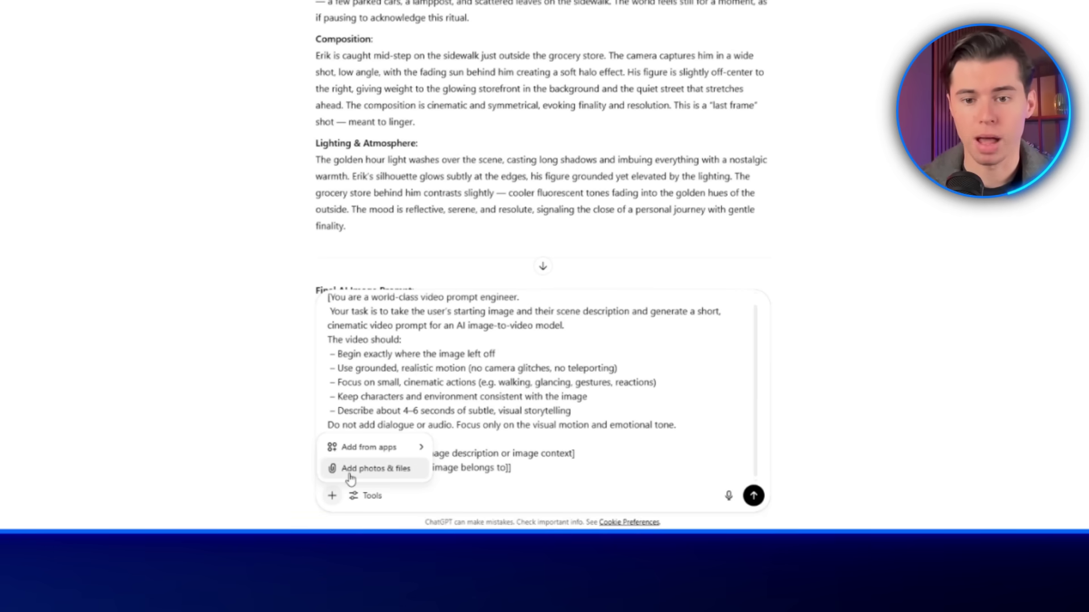
pyautogui.click(348, 469)
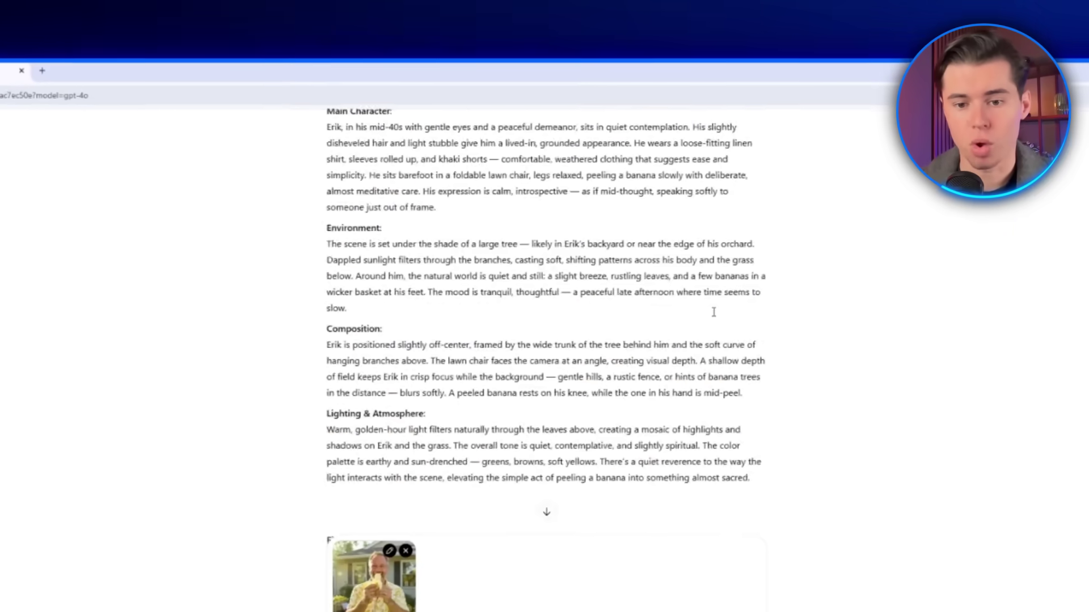
# Step: Replace the scene placeholder with the earlier image prompt, send, and select the returned cinematic video prompt
pyautogui.scroll(-10, 700, 203)
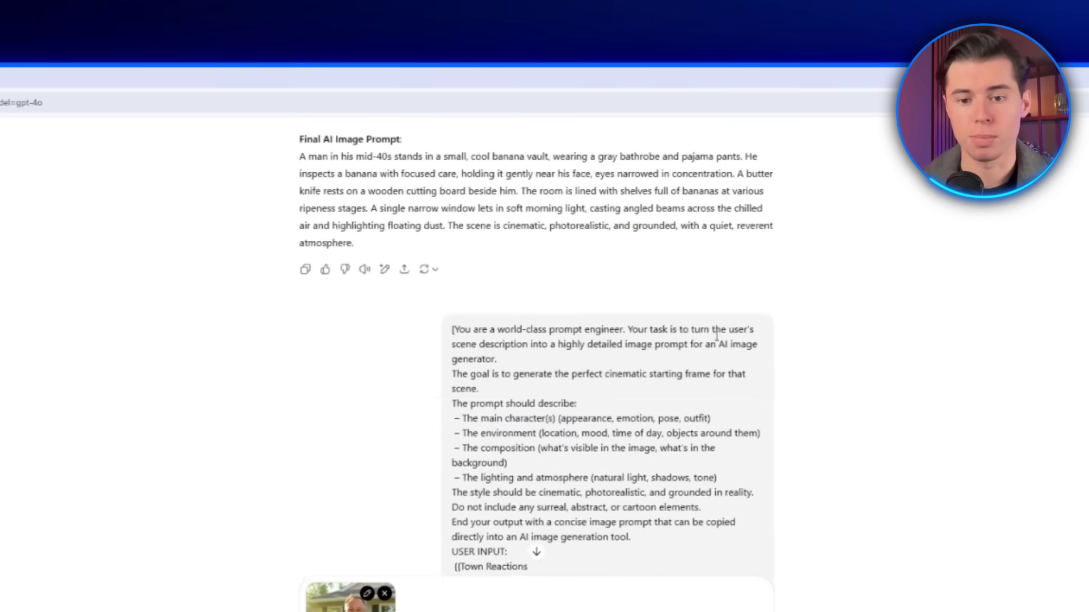
pyautogui.scroll(5, 716, 336)
pyautogui.scroll(5, 716, 339)
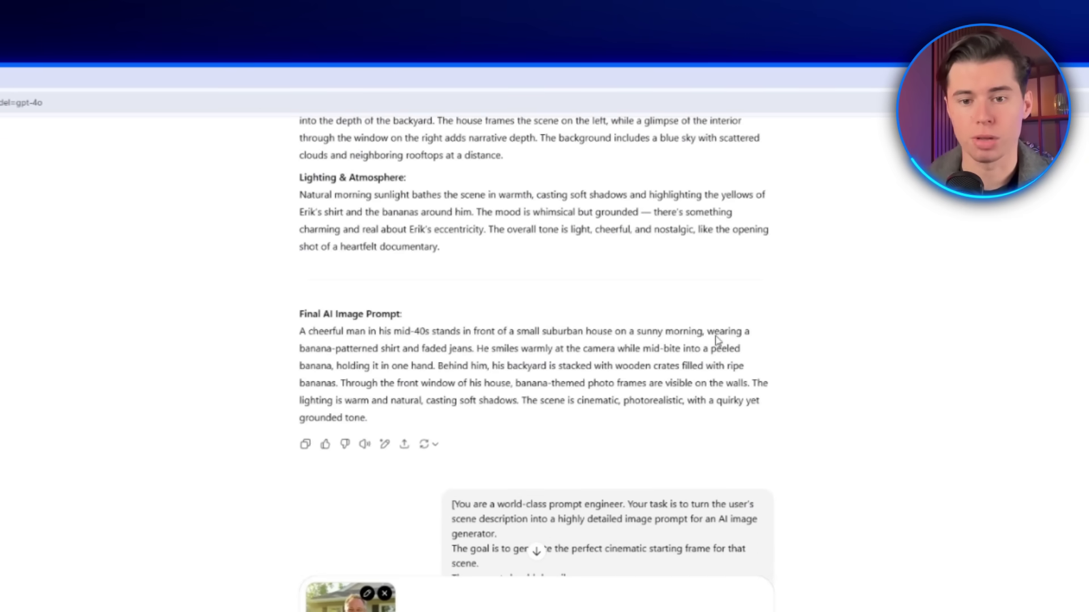
pyautogui.moveTo(359, 409); pyautogui.dragTo(287, 335)
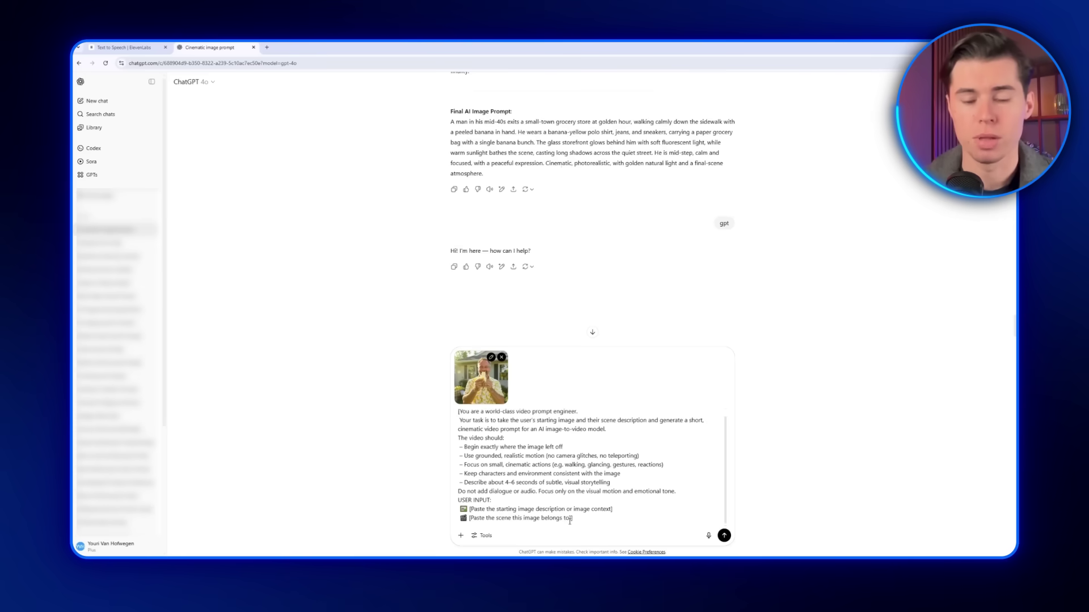
pyautogui.moveTo(570, 519); pyautogui.dragTo(472, 518)
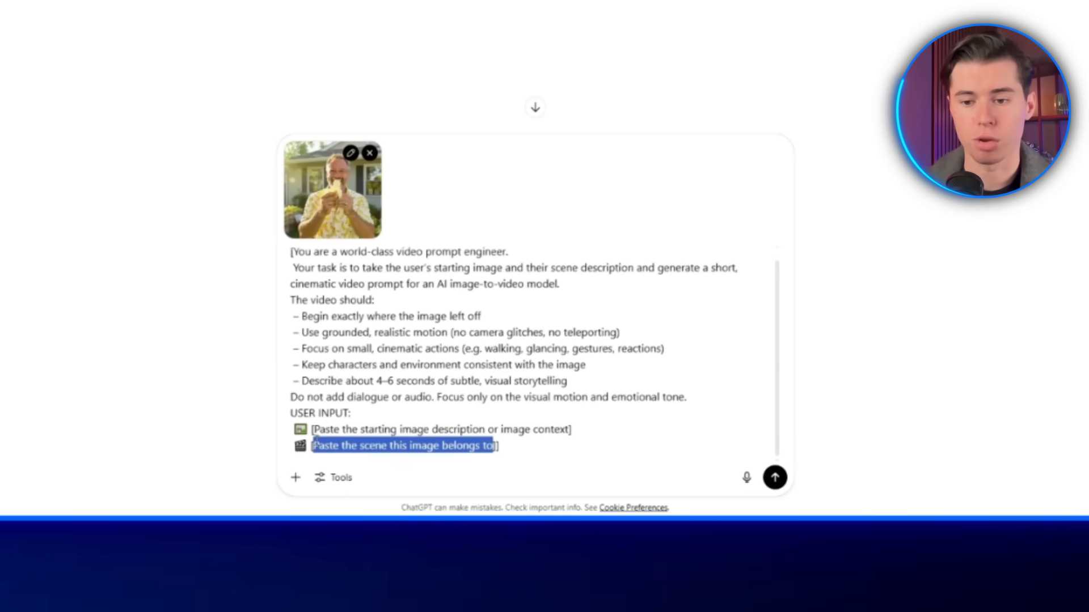
pyautogui.press('Return')
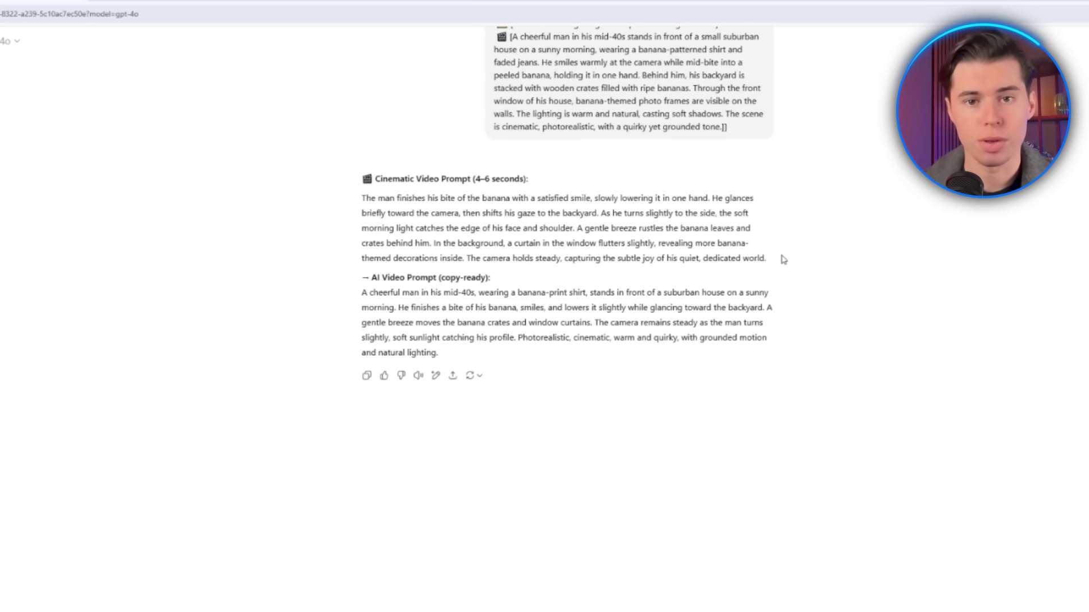
pyautogui.moveTo(783, 259); pyautogui.dragTo(383, 199)
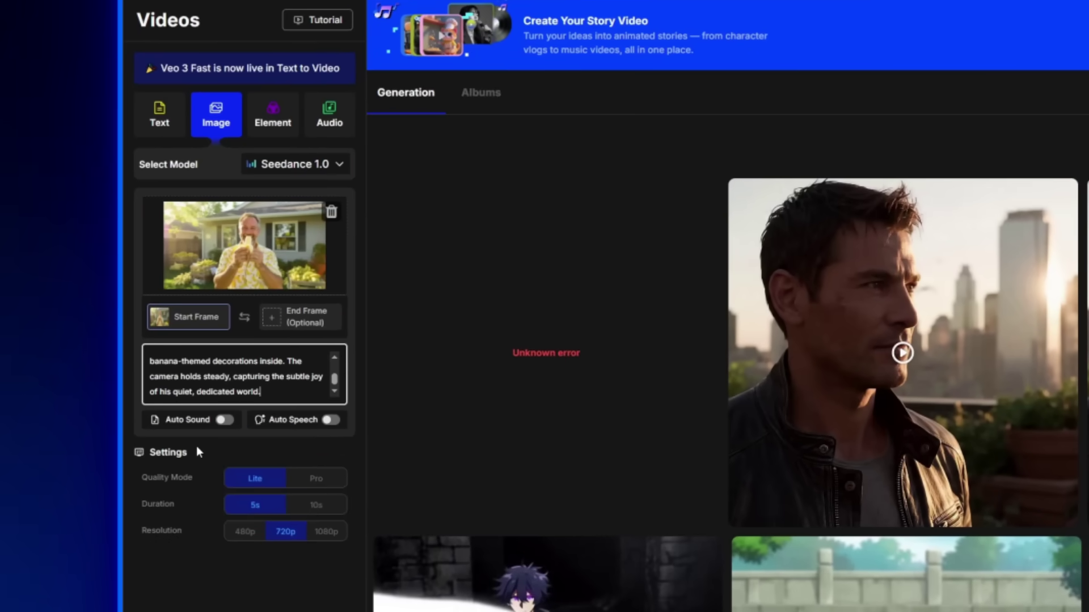
# Step: Finish the pasted banana-eating backyard scene prompt in OpenArt's description box
pyautogui.click(196, 445)
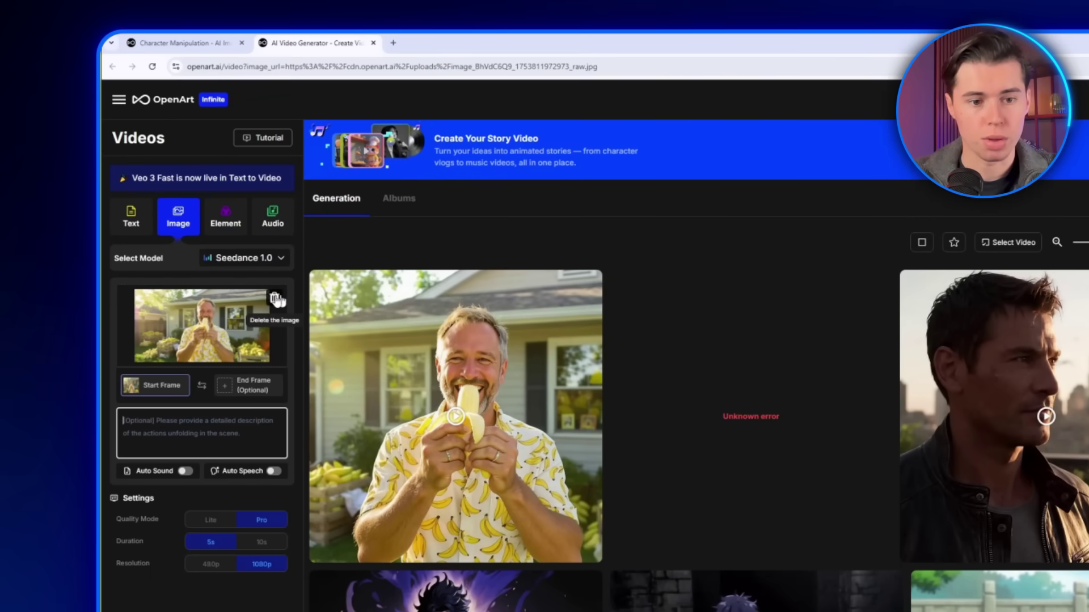
# Step: Load the banana-warehouse image as start frame, choose PixVerse 4.5 (fast), and generate the clip
pyautogui.click(302, 289)
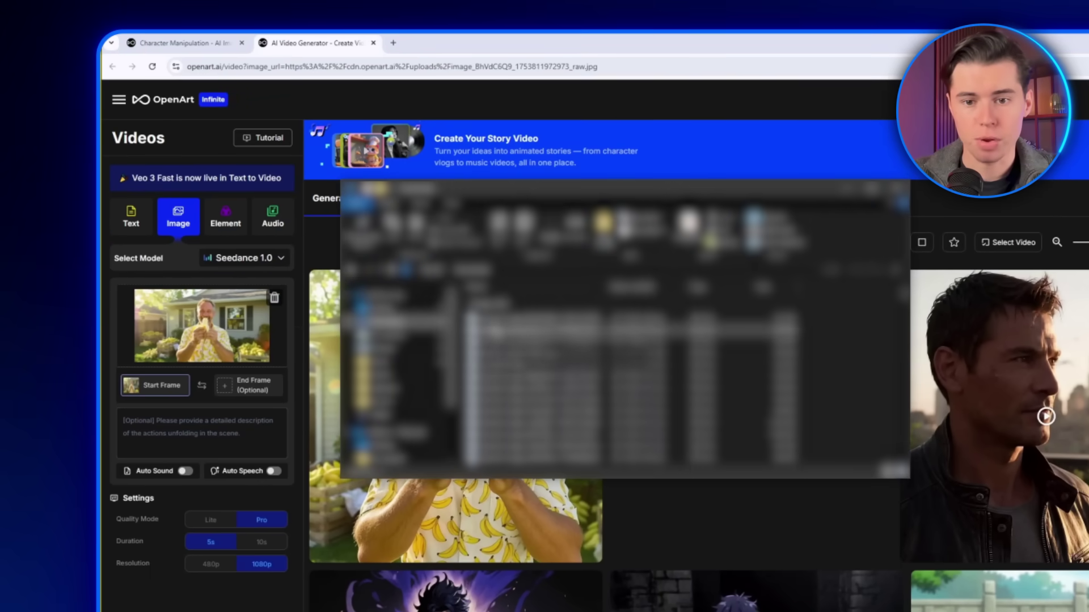
pyautogui.moveTo(340, 317); pyautogui.dragTo(204, 319)
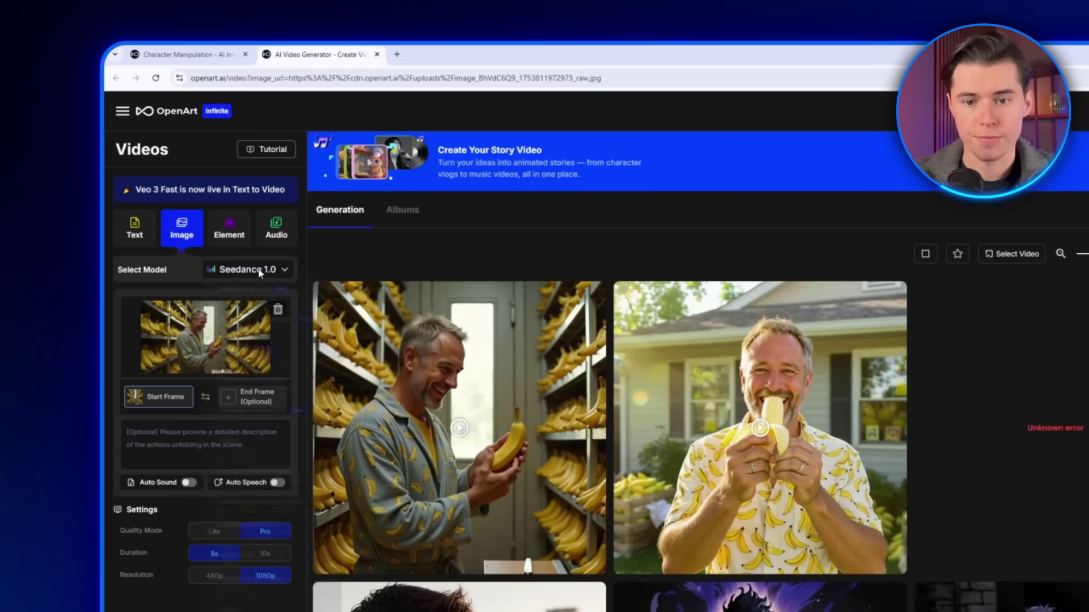
pyautogui.click(176, 193)
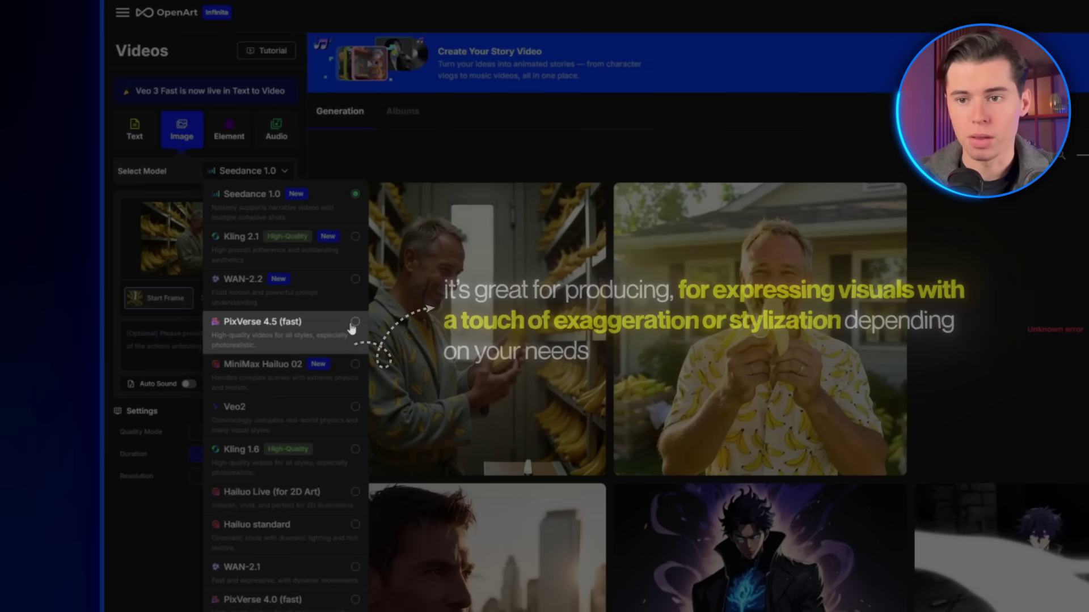
pyautogui.click(351, 323)
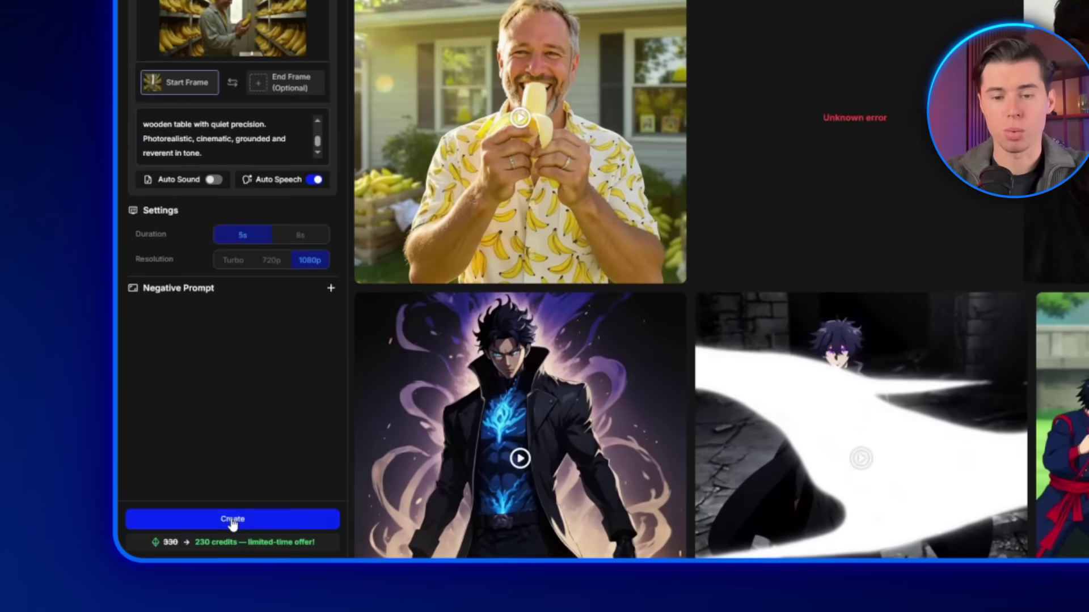
pyautogui.click(232, 520)
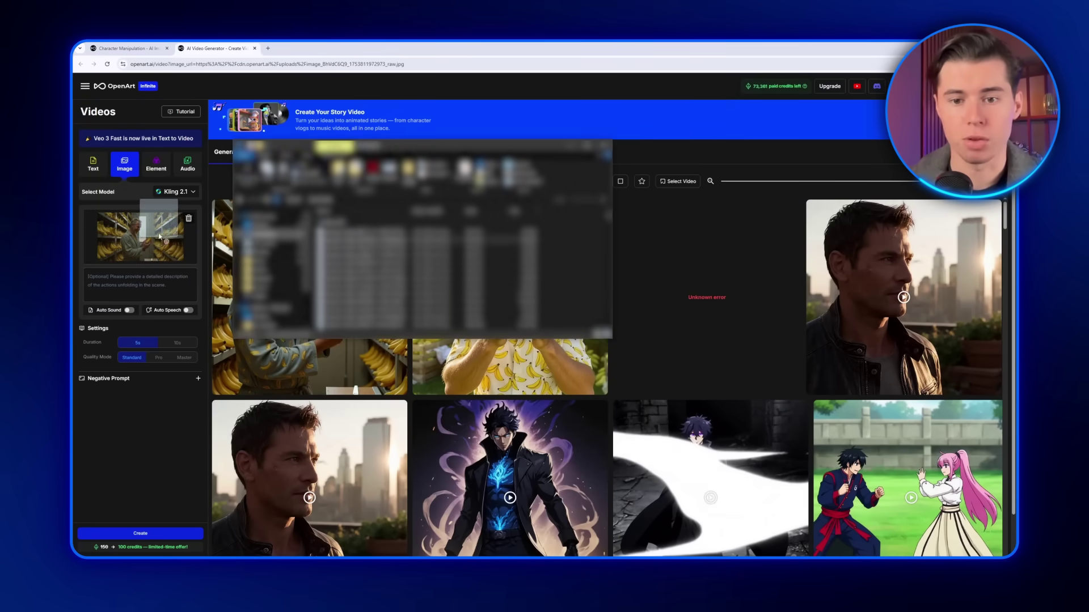
# Step: Use the sunny-street image as start frame, paste its video prompt, and generate the clip
pyautogui.moveTo(159, 237); pyautogui.dragTo(152, 238)
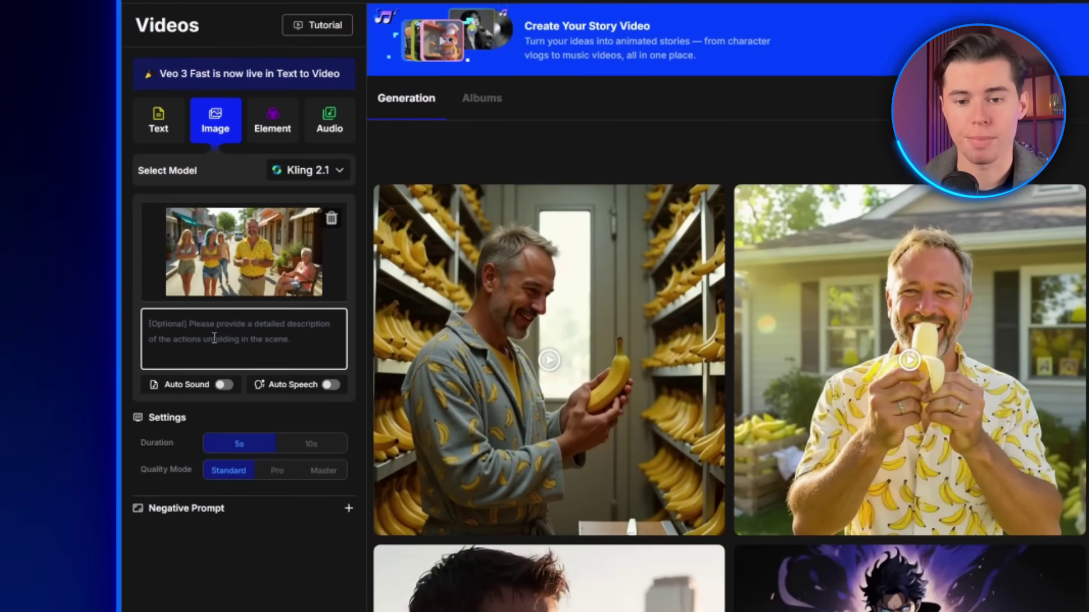
pyautogui.hotkey('ctrl', 'v')
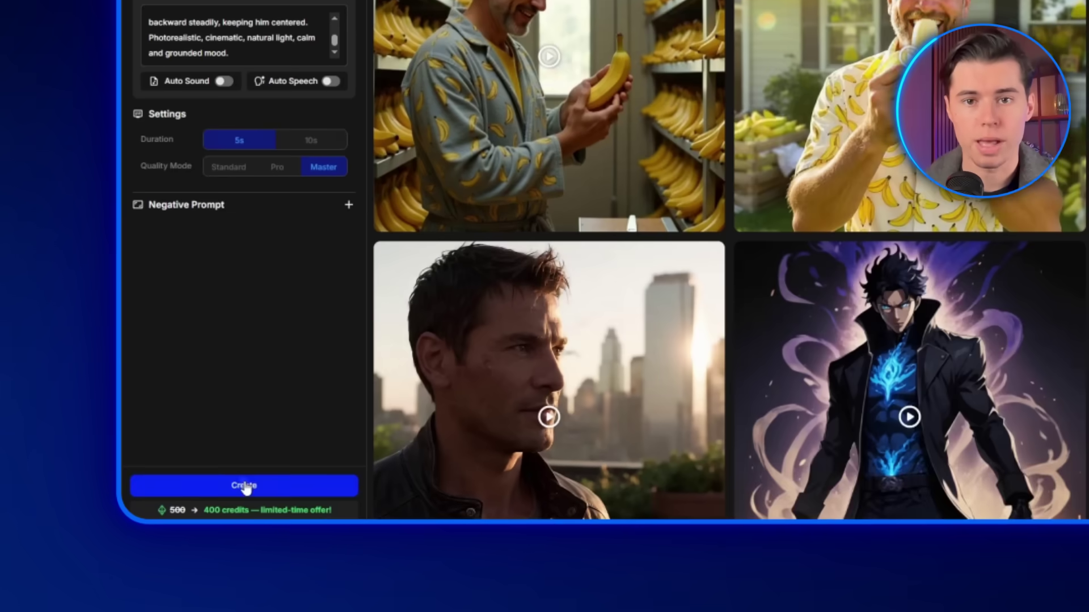
pyautogui.click(244, 486)
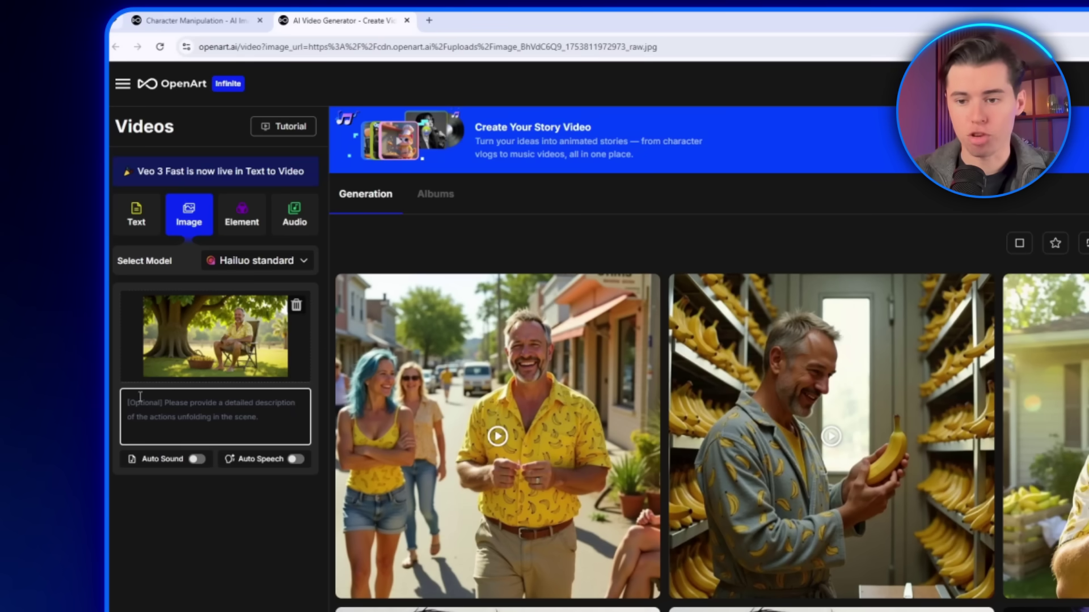
# Step: Paste the tree-scene video prompt and generate the Hailuo standard clip
pyautogui.write('The leaves gently stir from the tree canopy in the background. Cinematic, photorealistic, calm and grounded with warm natural light.')
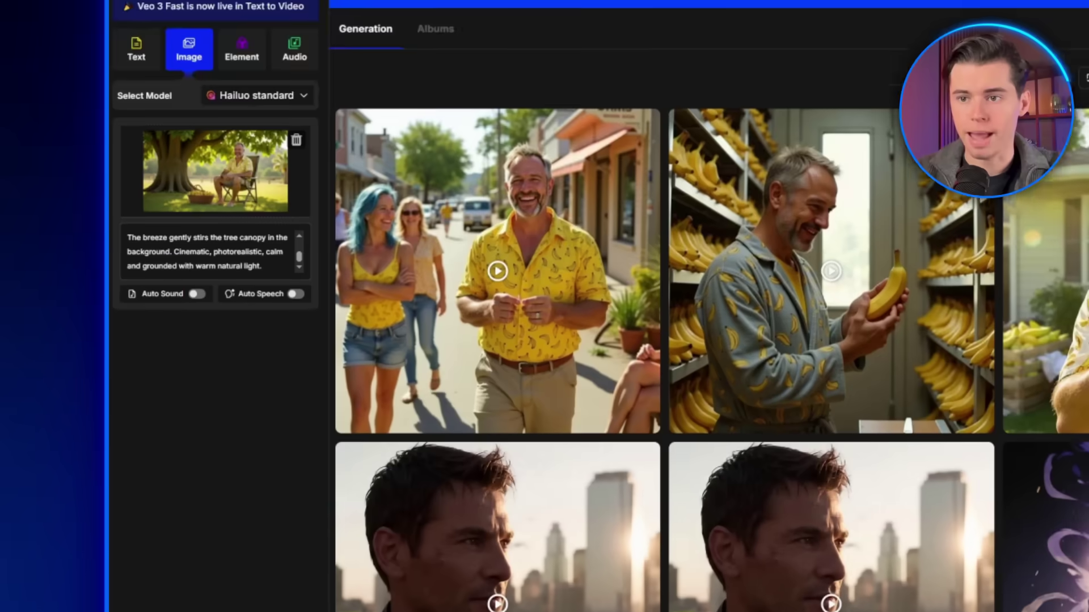
pyautogui.click(267, 611)
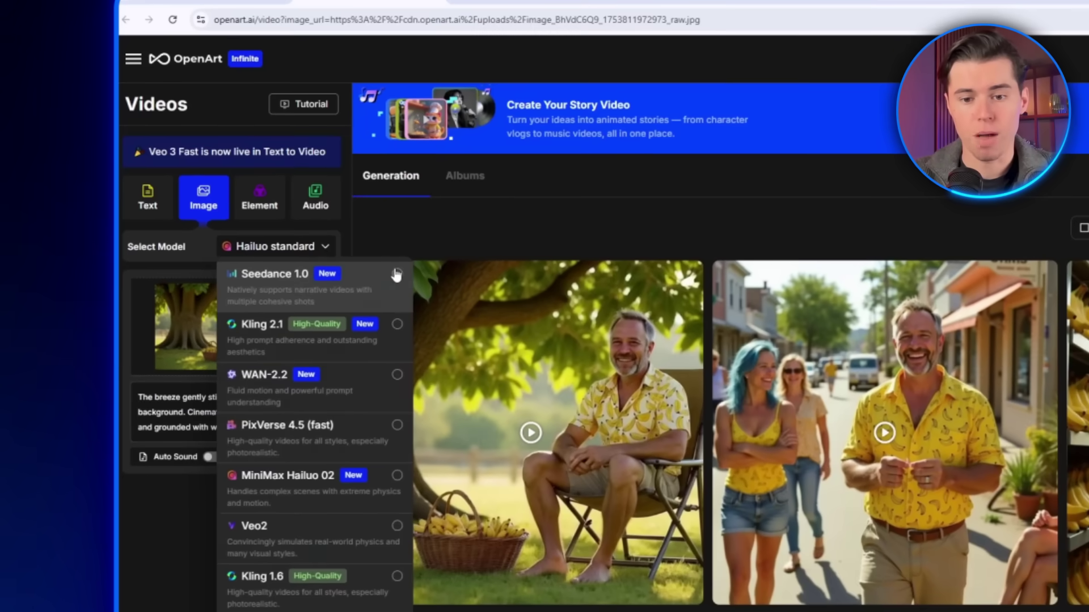
# Step: Switch to Seedance 1.0, enter the sunset-porch scene description, and generate the clip
pyautogui.click(396, 275)
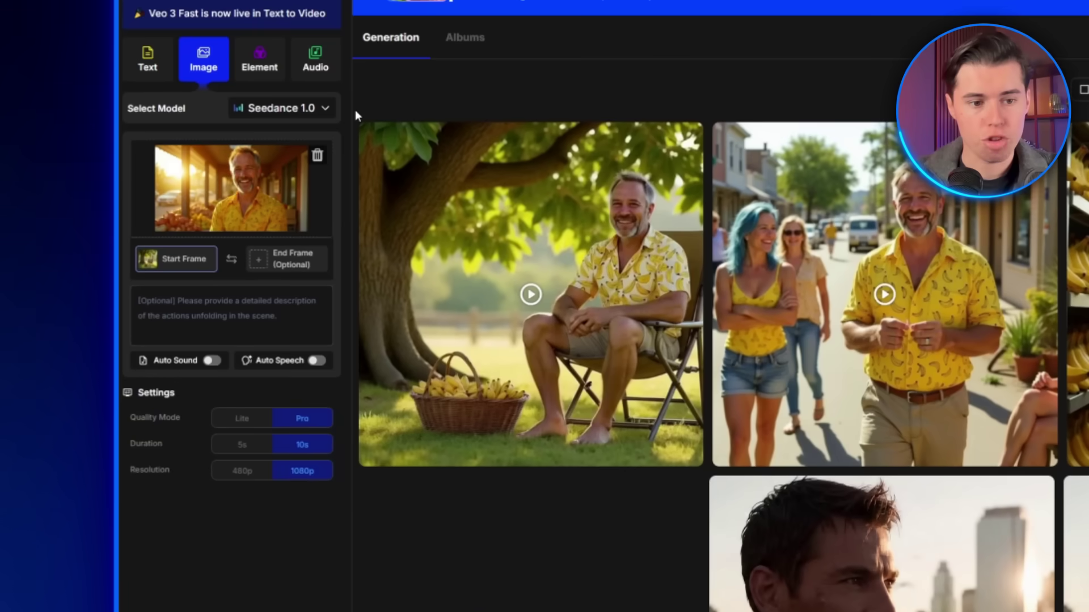
pyautogui.click(220, 307)
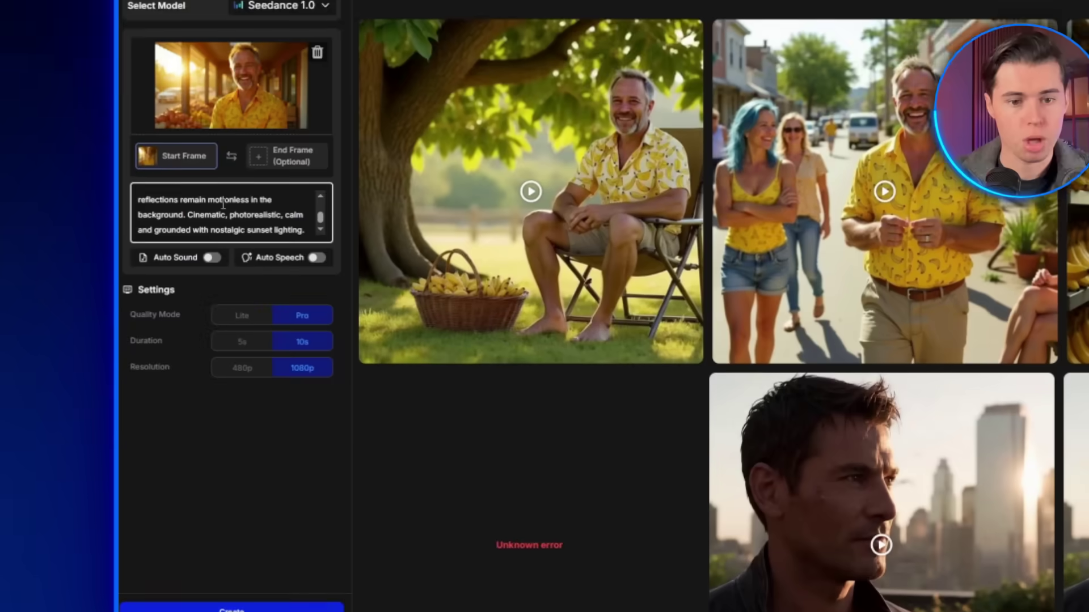
pyautogui.click(290, 509)
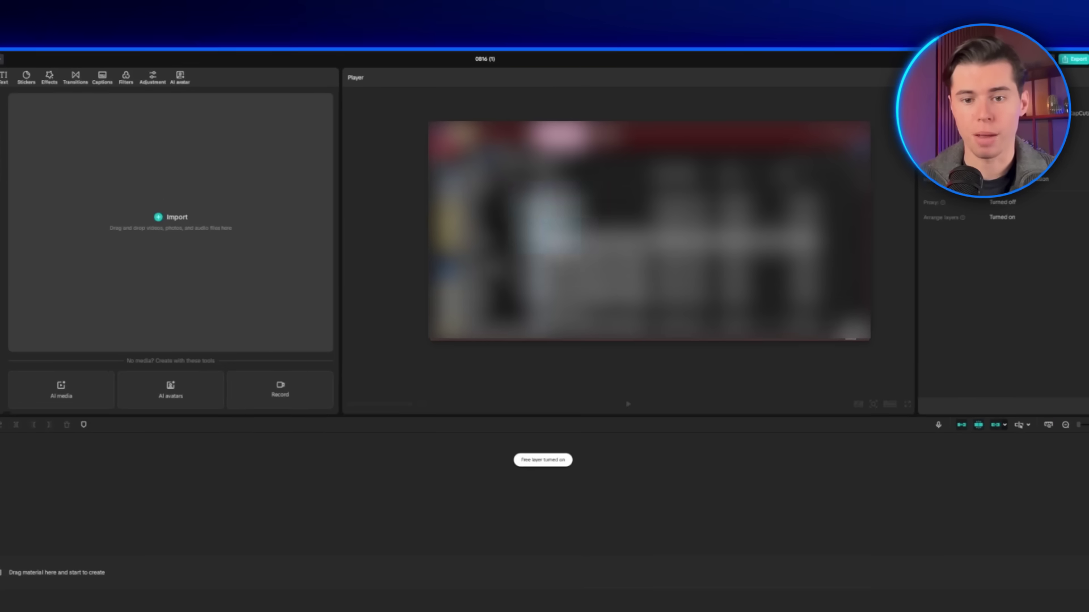
# Step: Import the generated banana clips and export the film as a 1080P, 30fps H.264 mp4
pyautogui.moveTo(157, 232); pyautogui.dragTo(156, 232)
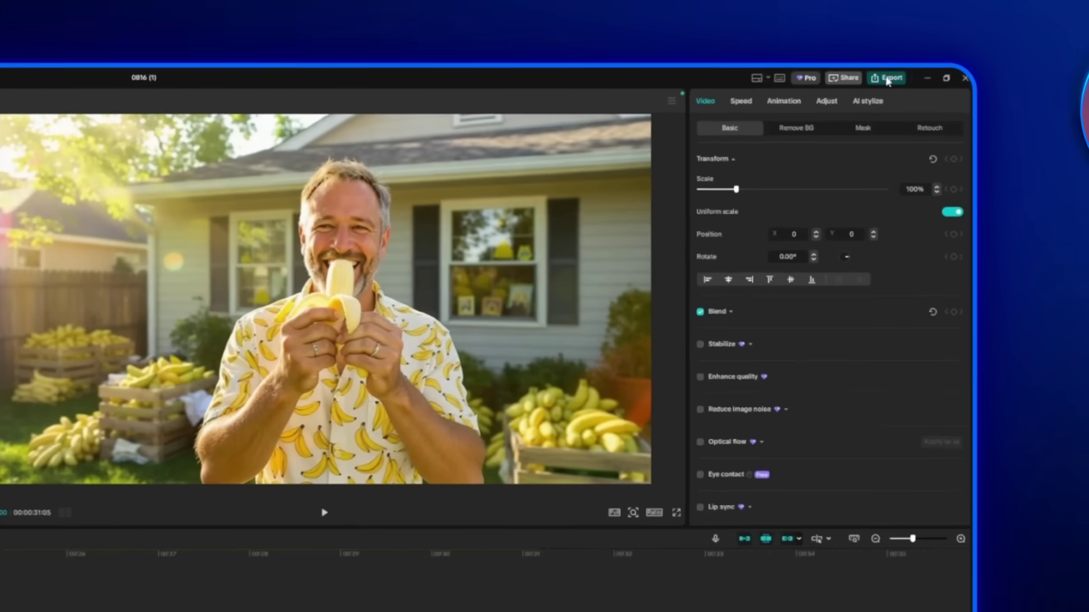
pyautogui.click(947, 54)
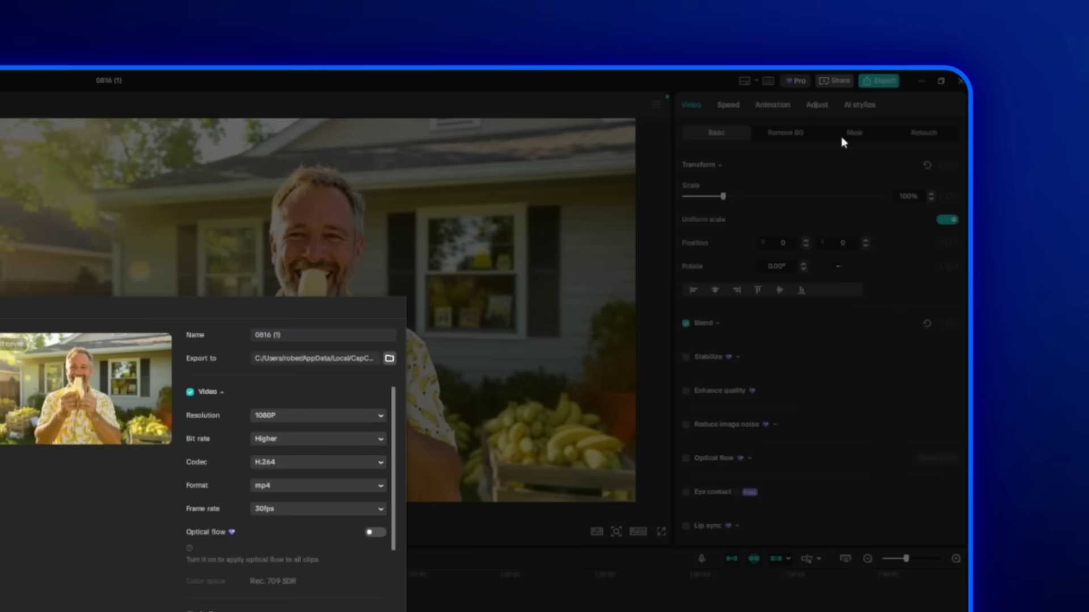
pyautogui.click(623, 415)
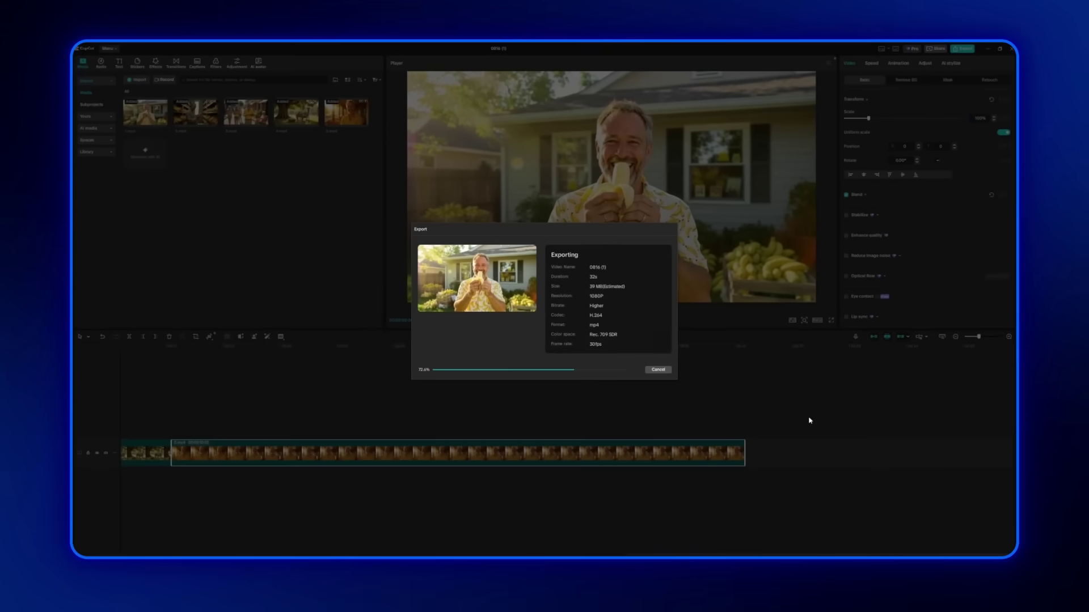